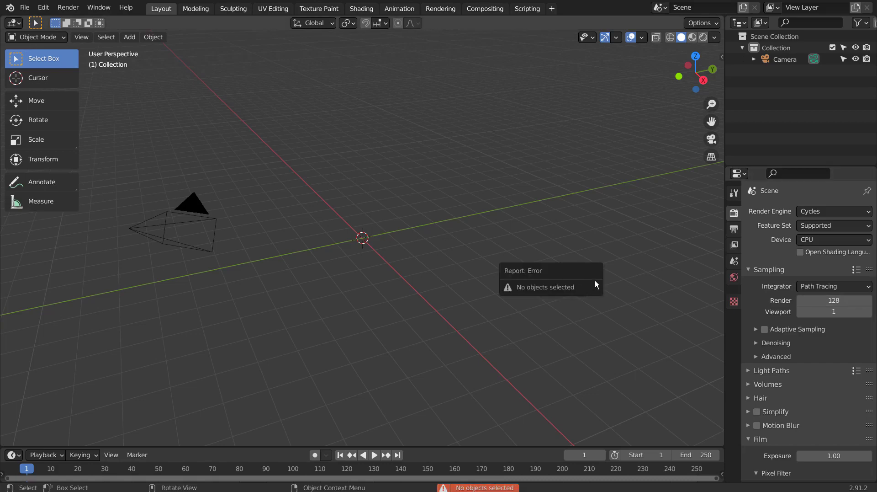
Toggle the viewport sidebar, then switch to Front Orthographic view with Numpad 1
{"action": "key", "text": "n"}
{"action": "left_click", "coordinate": [718, 185]}
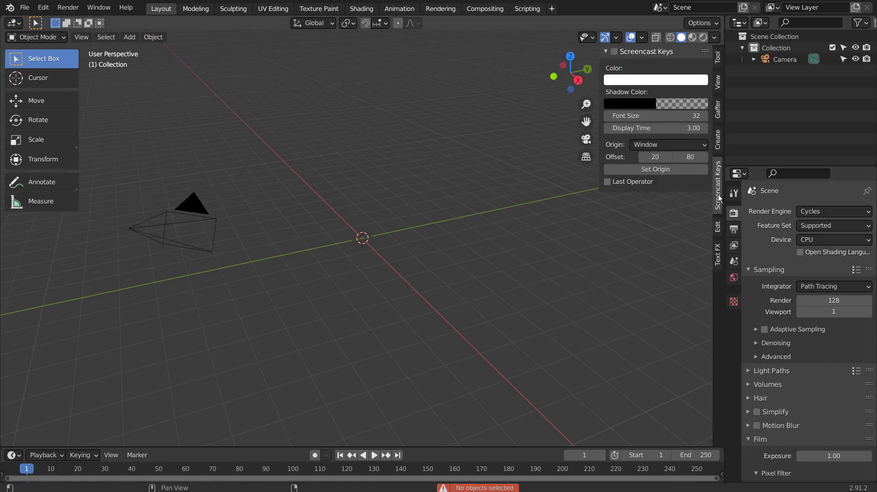
{"action": "left_click", "coordinate": [718, 57]}
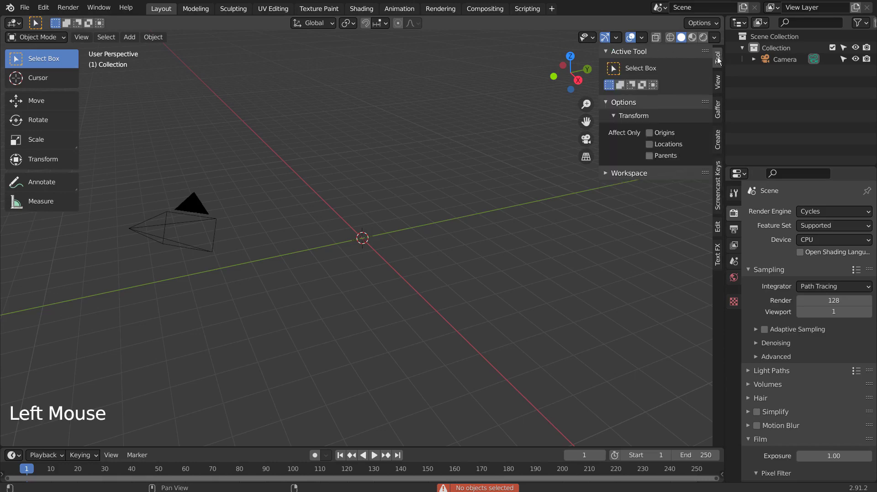
{"action": "key", "text": "n"}
{"action": "left_click", "coordinate": [491, 253]}
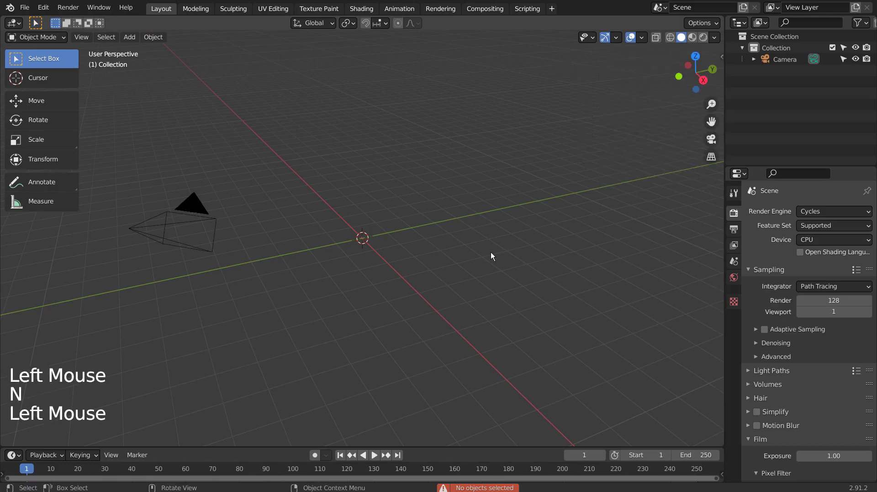
{"action": "key", "text": "KP_1"}
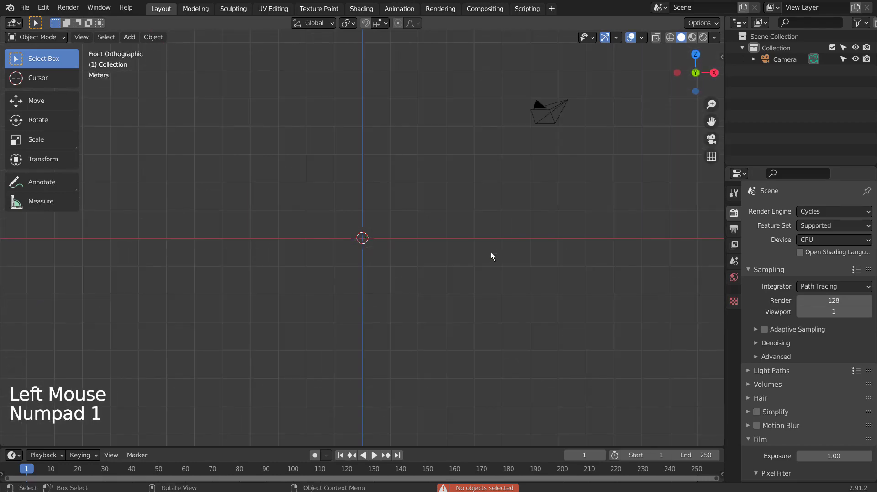
Add a Point curve and set it to 3D in the Simple Curve panel
{"action": "key", "text": "shift+a"}
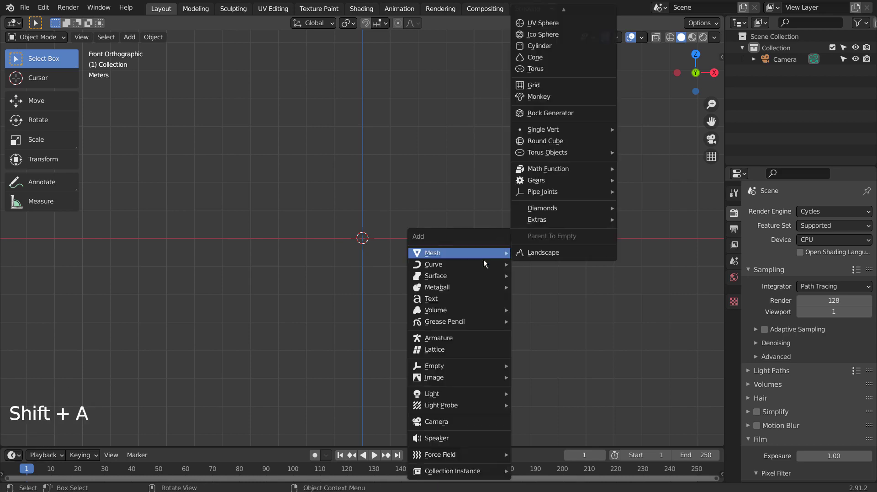
{"action": "mouse_move", "coordinate": [480, 263]}
{"action": "mouse_move", "coordinate": [557, 264]}
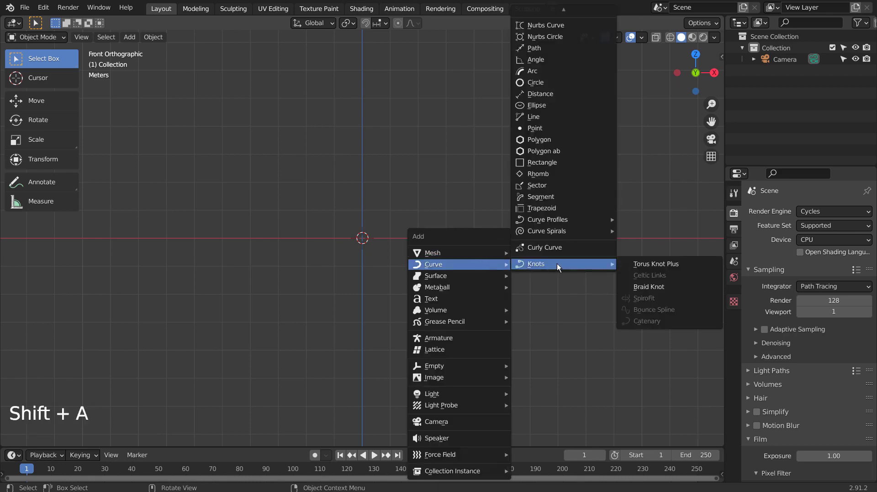
{"action": "left_click", "coordinate": [563, 128]}
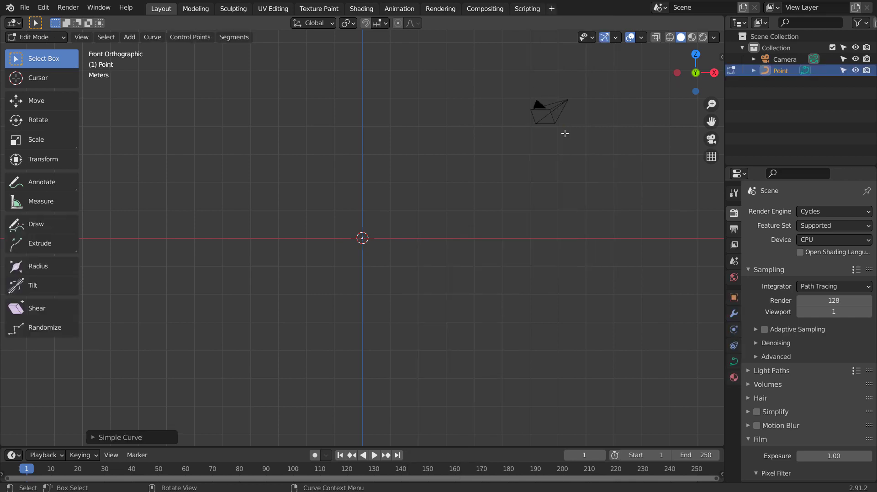
{"action": "left_click", "coordinate": [164, 437]}
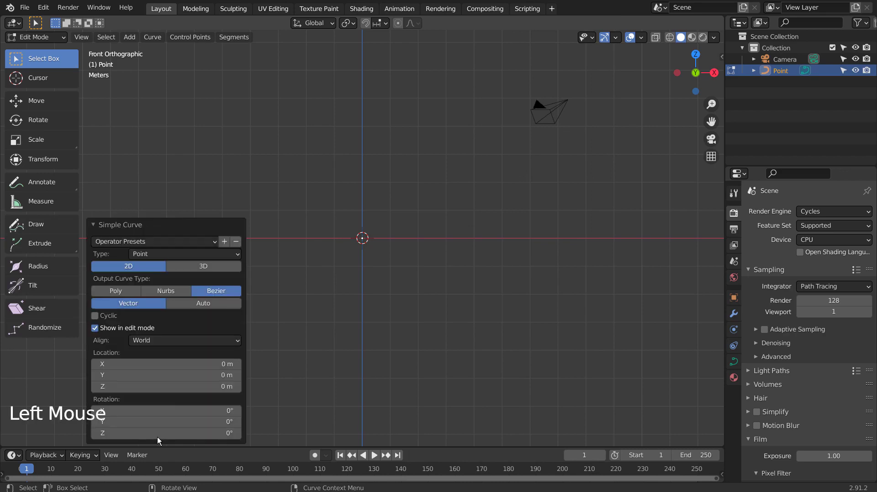
{"action": "left_click", "coordinate": [208, 266]}
Extrude four more points rightward from the curve end in a zigzag
{"action": "key", "text": "e"}
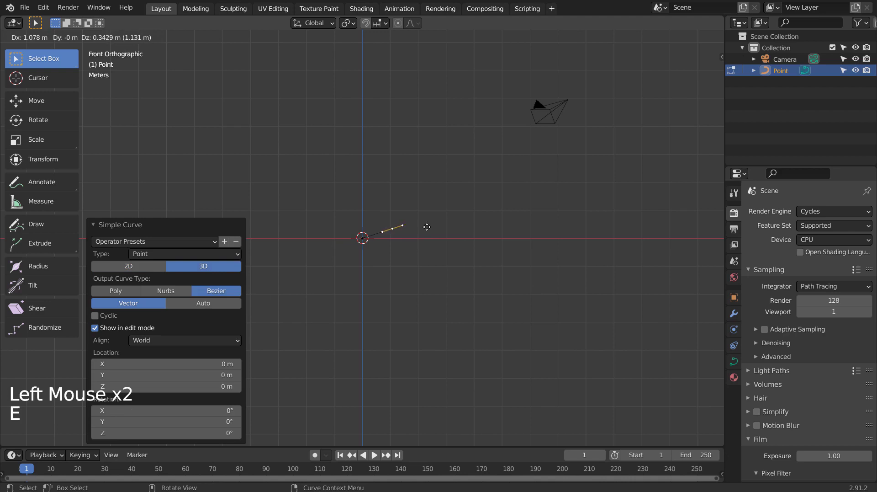
{"action": "left_click", "coordinate": [449, 227]}
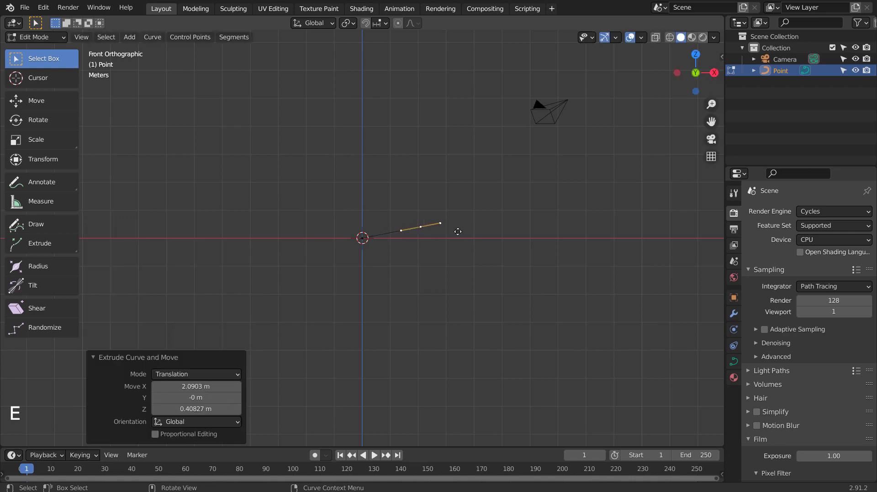
{"action": "key", "text": "e"}
{"action": "left_click", "coordinate": [503, 245]}
{"action": "key", "text": "e"}
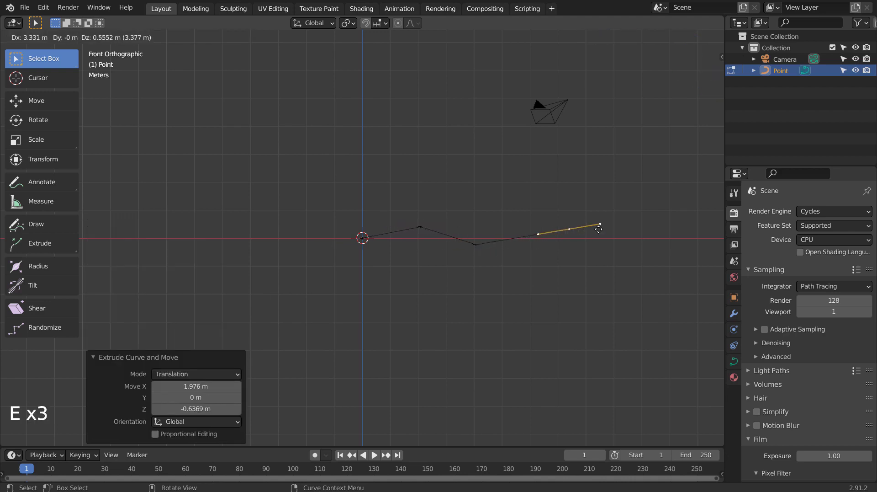
{"action": "left_click", "coordinate": [575, 233]}
{"action": "key", "text": "e"}
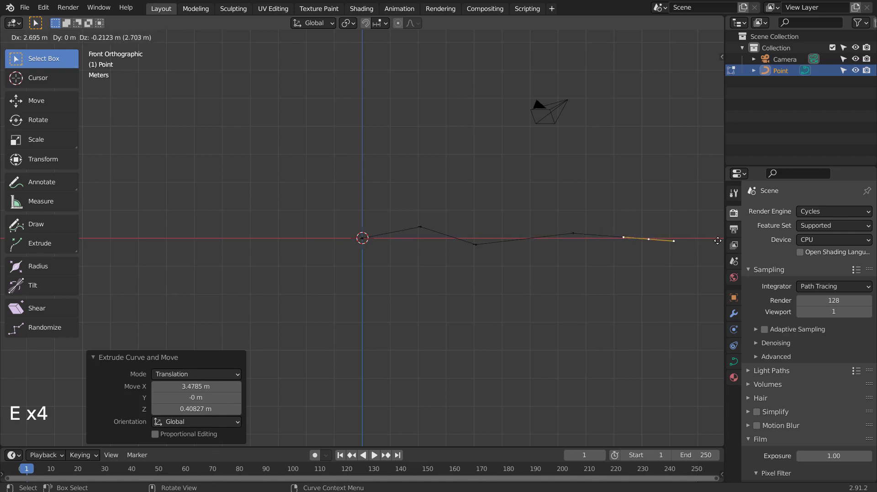
{"action": "left_click", "coordinate": [2, 237]}
{"action": "key", "text": "n"}
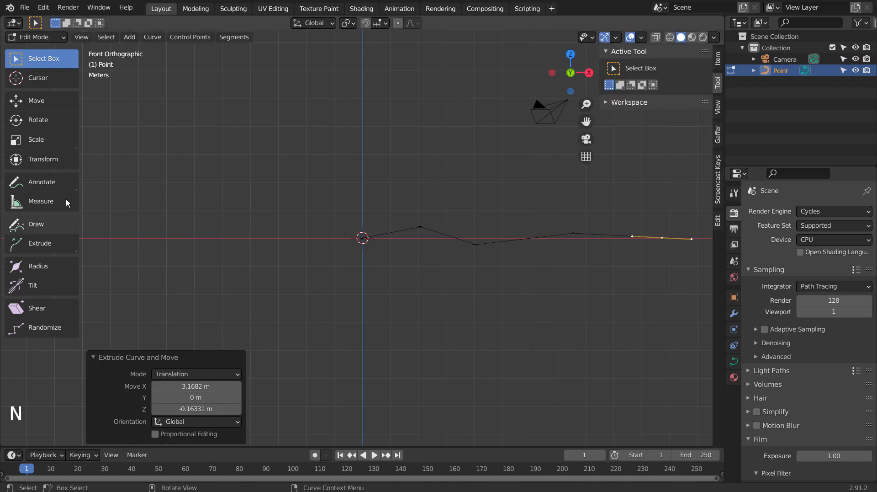
Set the last control point's Z to 0 in the sidebar Item tab
{"action": "left_click", "coordinate": [720, 57]}
{"action": "left_click", "coordinate": [653, 102]}
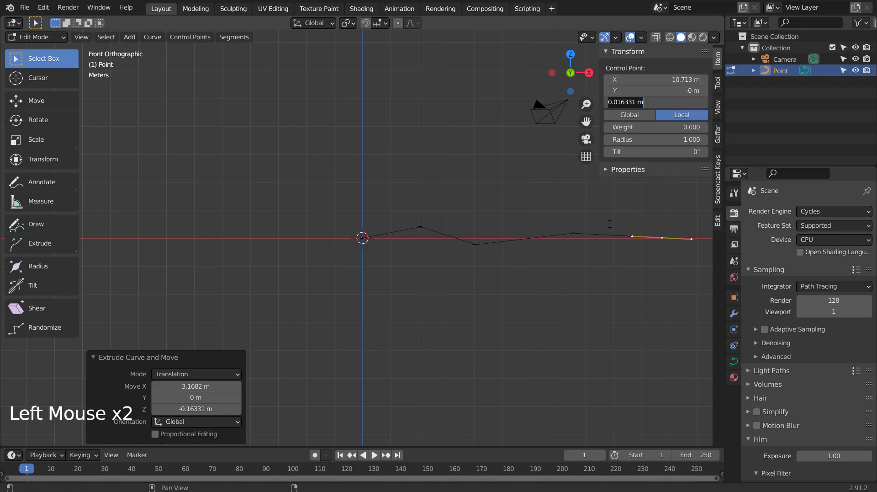
{"action": "type", "text": "0"}
{"action": "key", "text": "Return"}
Set all of the curve's control points to Automatic handles, smoothing the zigzag
{"action": "key", "text": "Tab"}
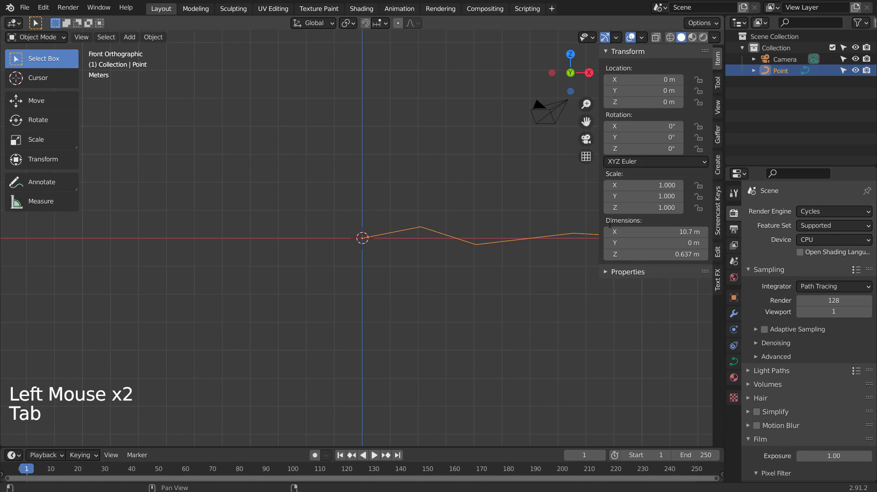
{"action": "middle_click_drag", "start_coordinate": [476, 299], "coordinate": [270, 356], "text": "shift"}
{"action": "key", "text": "a"}
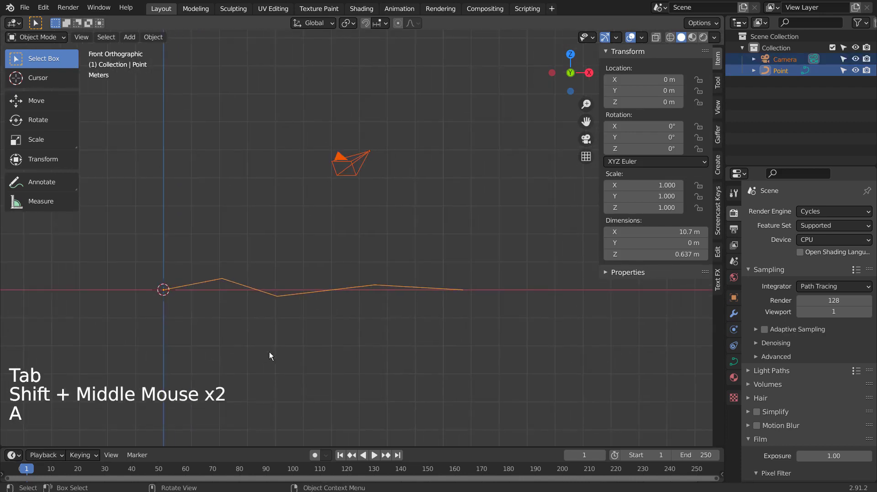
{"action": "key", "text": "a"}
{"action": "left_click", "coordinate": [365, 287]}
{"action": "key", "text": "Tab"}
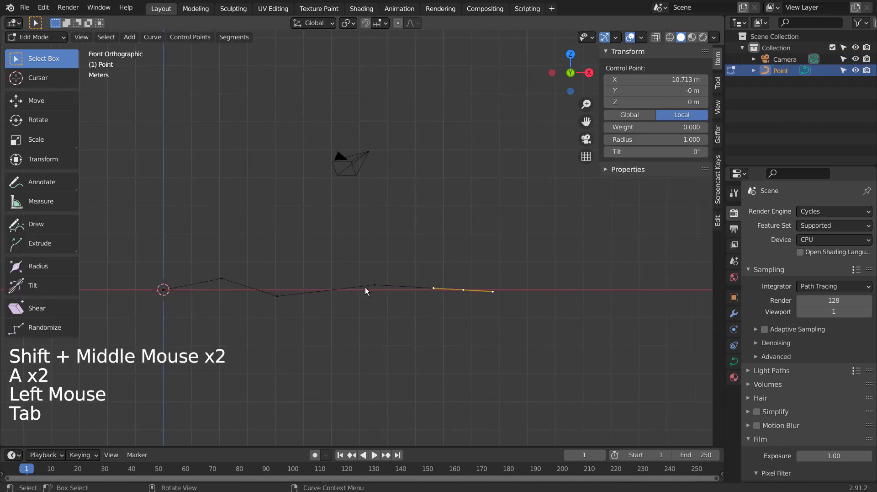
{"action": "key", "text": "a"}
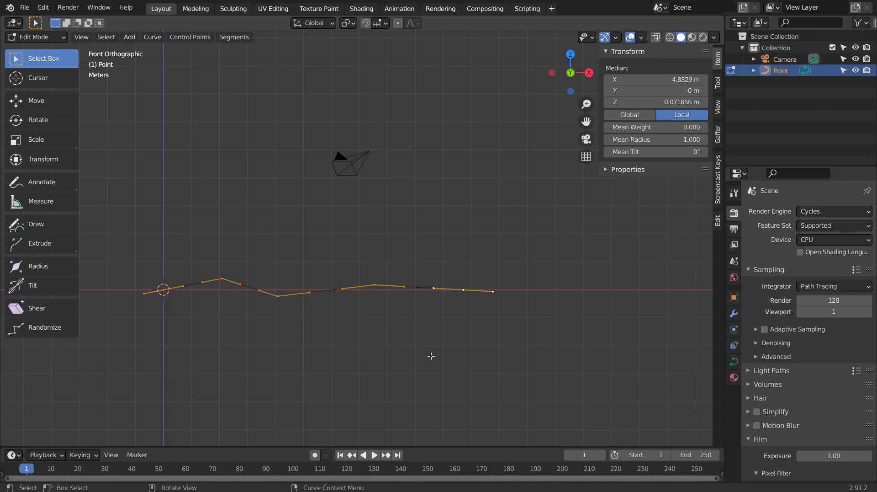
{"action": "key", "text": "a"}
{"action": "key", "text": "v"}
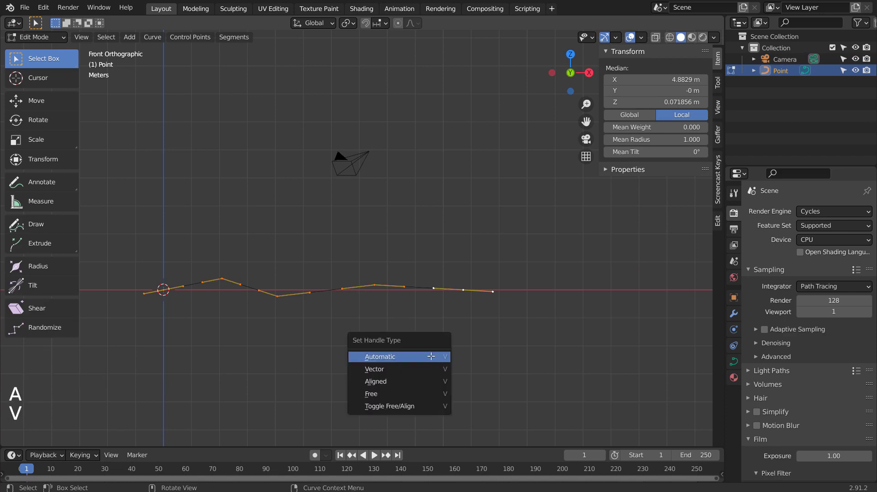
{"action": "left_click", "coordinate": [430, 356]}
{"action": "key", "text": "Tab"}
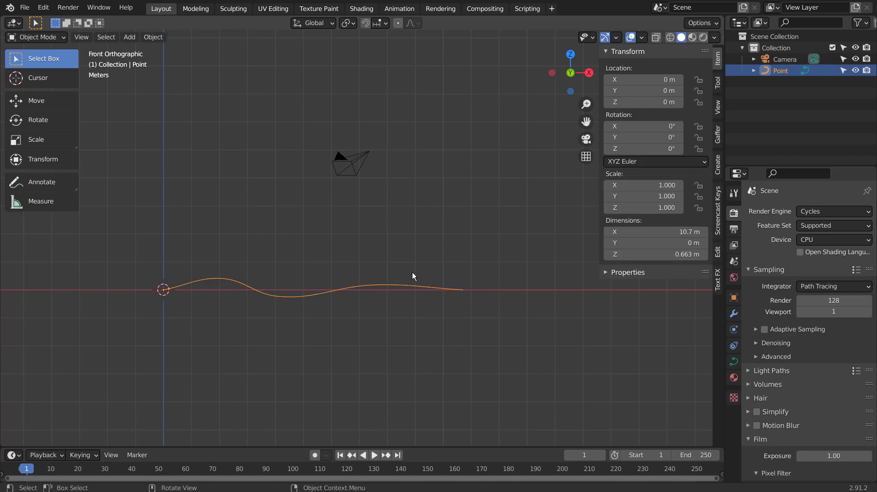
Convert the curve to a mesh and select all its vertices in Edit Mode
{"action": "right_click", "coordinate": [412, 273]}
{"action": "right_click", "coordinate": [411, 279]}
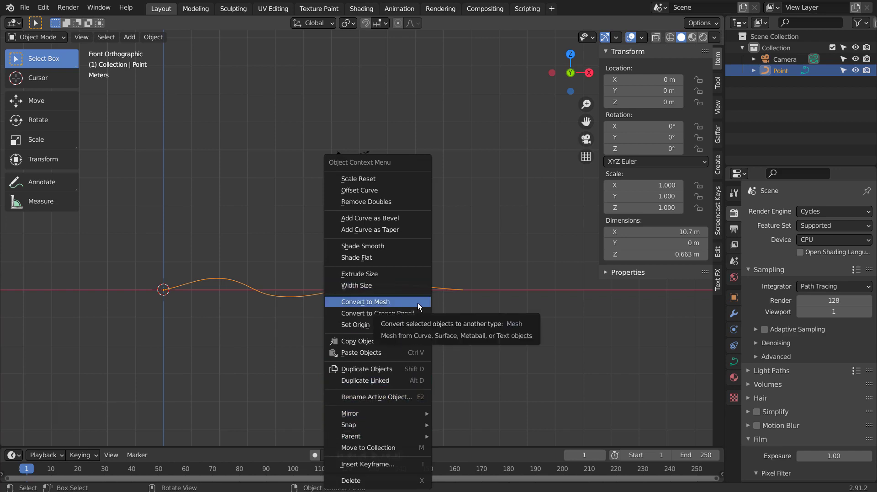
{"action": "left_click", "coordinate": [389, 302]}
{"action": "key", "text": "Tab"}
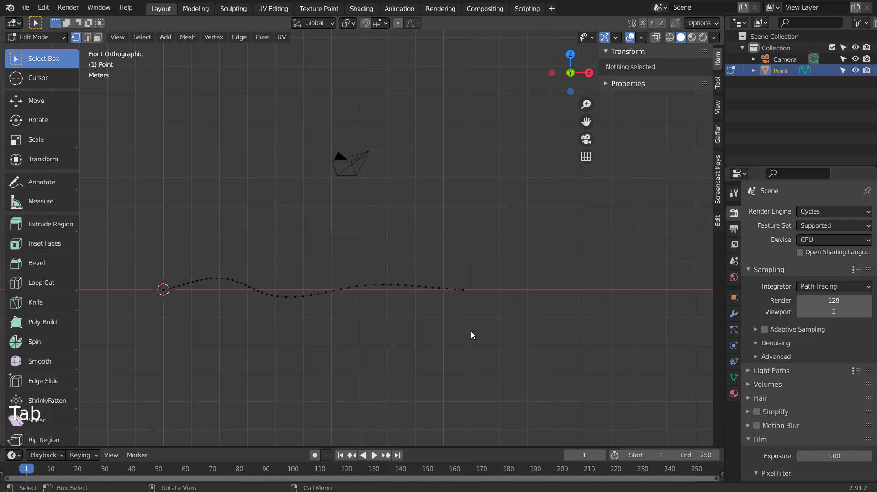
{"action": "key", "text": "1"}
{"action": "key", "text": "a"}
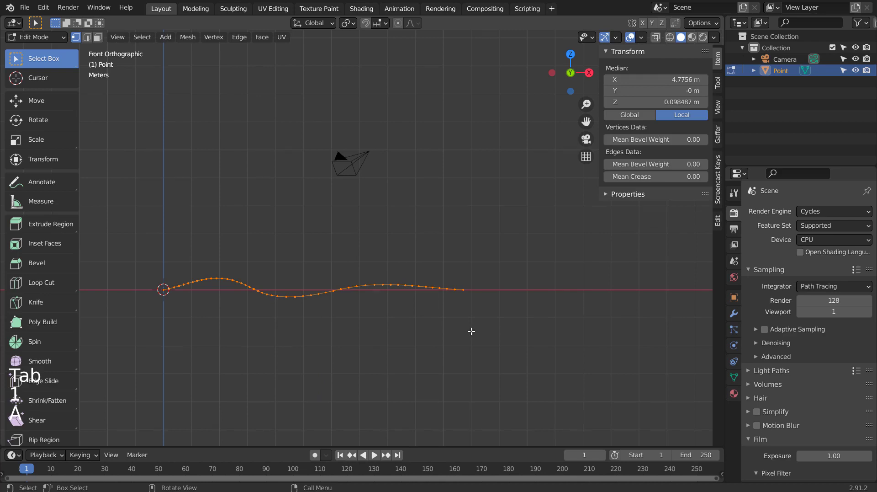
Extrude the vertices upward, flatten the top row with scale Z 0, and select the bottom loop
{"action": "scroll", "coordinate": [471, 331], "scroll_direction": "up", "scroll_amount": 2}
{"action": "key", "text": "e"}
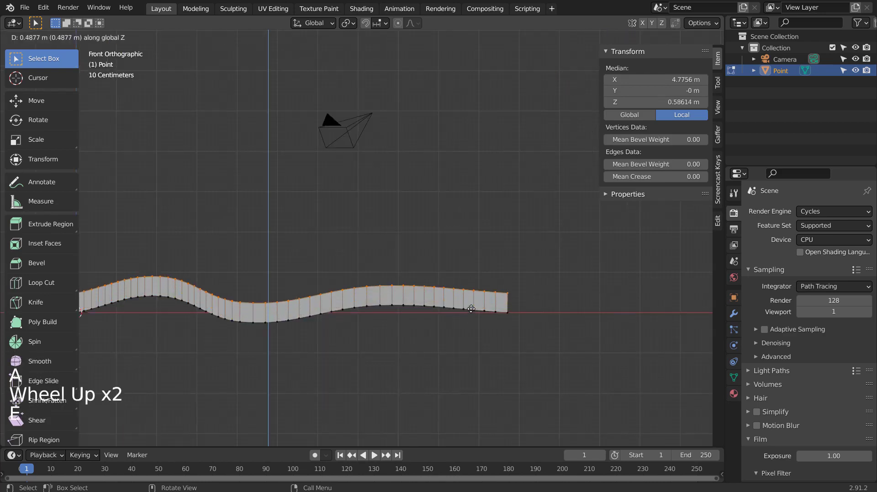
{"action": "left_click", "coordinate": [472, 308]}
{"action": "key", "text": "shift"}
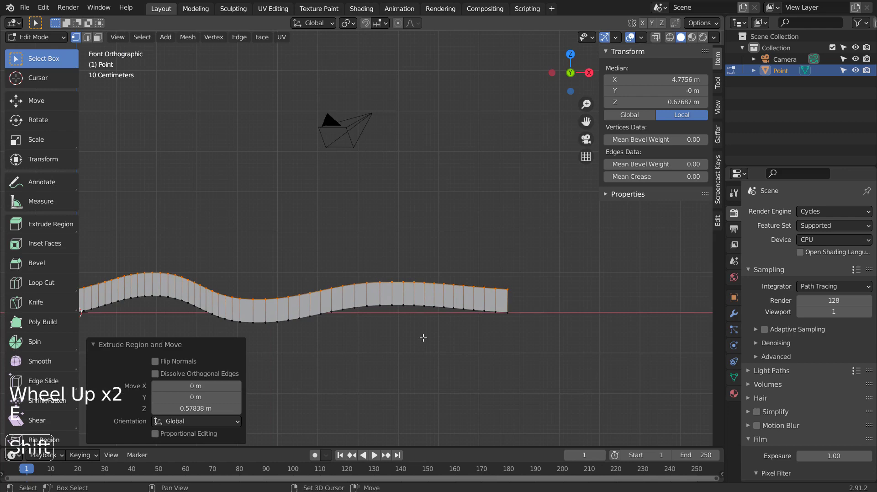
{"action": "middle_click_drag", "start_coordinate": [424, 337], "coordinate": [508, 335], "text": "shift"}
{"action": "key", "text": "s"}
{"action": "key", "text": "z"}
{"action": "key", "text": "0"}
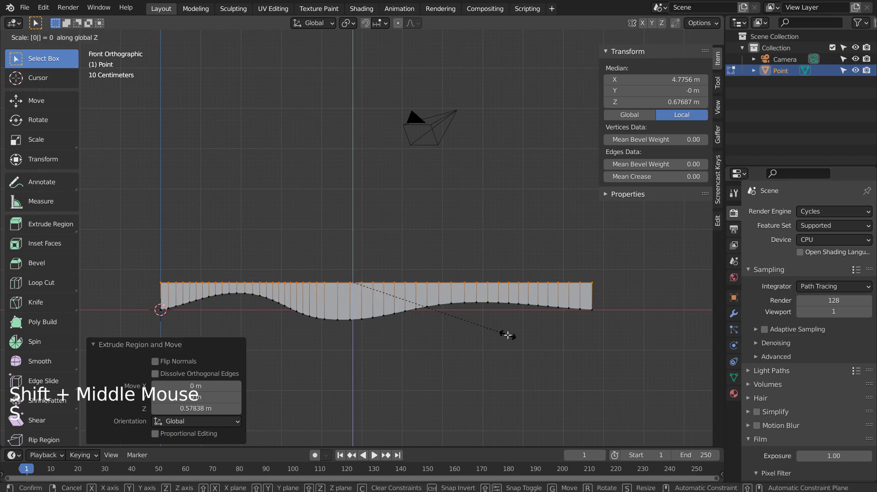
{"action": "key", "text": "Return"}
{"action": "key", "text": "2"}
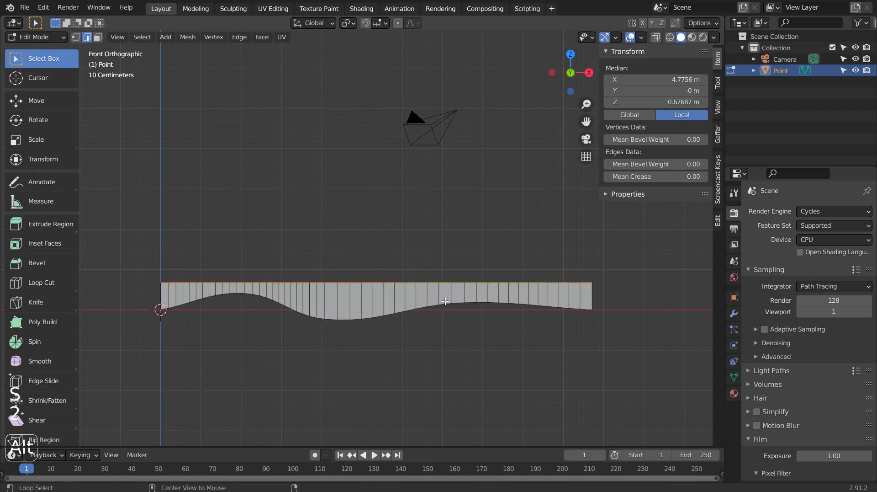
{"action": "left_click", "coordinate": [446, 304], "text": "alt"}
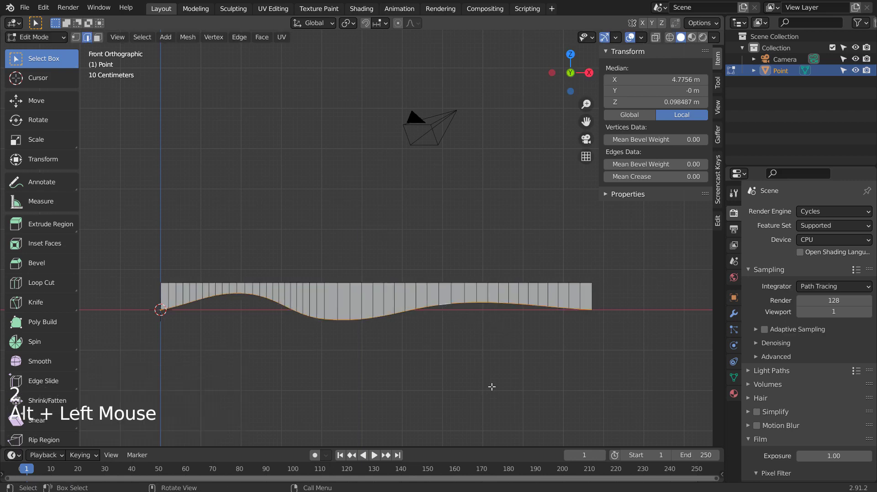
Extrude the bottom wavy edge loop downward
{"action": "key", "text": "e"}
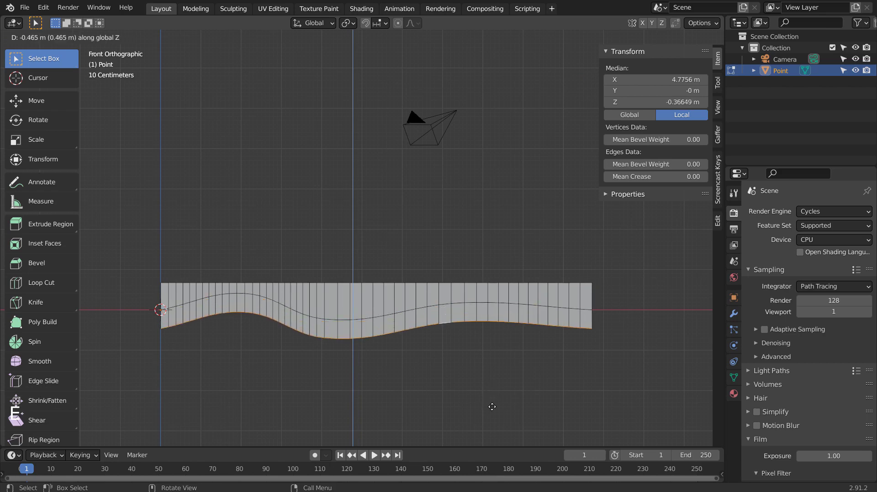
{"action": "left_click", "coordinate": [492, 407]}
{"action": "key", "text": "s"}
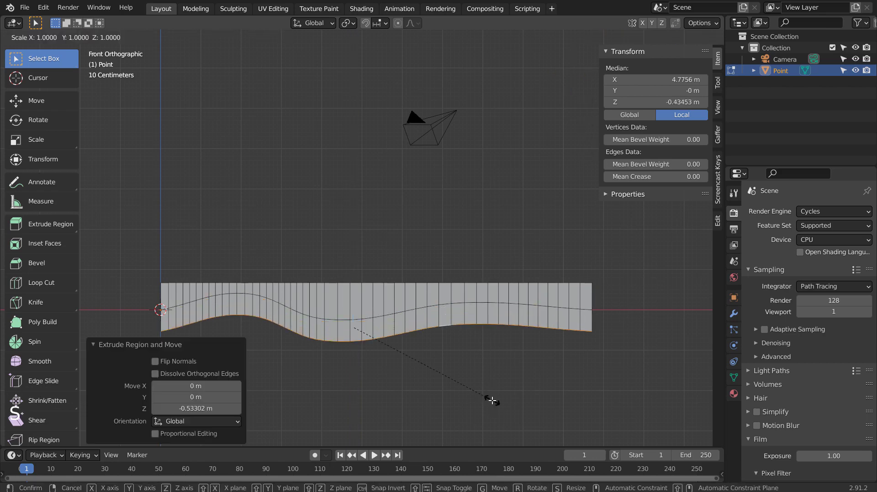
{"action": "key", "text": "1"}
{"action": "key", "text": "Return"}
{"action": "key", "text": "s"}
{"action": "key", "text": "z"}
{"action": "key", "text": "1"}
{"action": "key", "text": "Return"}
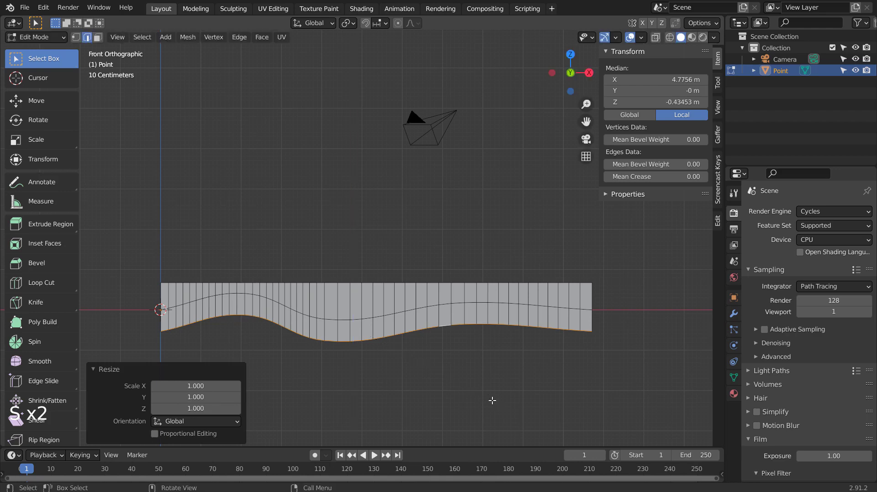
Flatten the new bottom row with scale Z 0 and lower it along Z
{"action": "key", "text": "1"}
{"action": "key", "text": "s"}
{"action": "key", "text": "z"}
{"action": "key", "text": "0"}
{"action": "key", "text": "Return"}
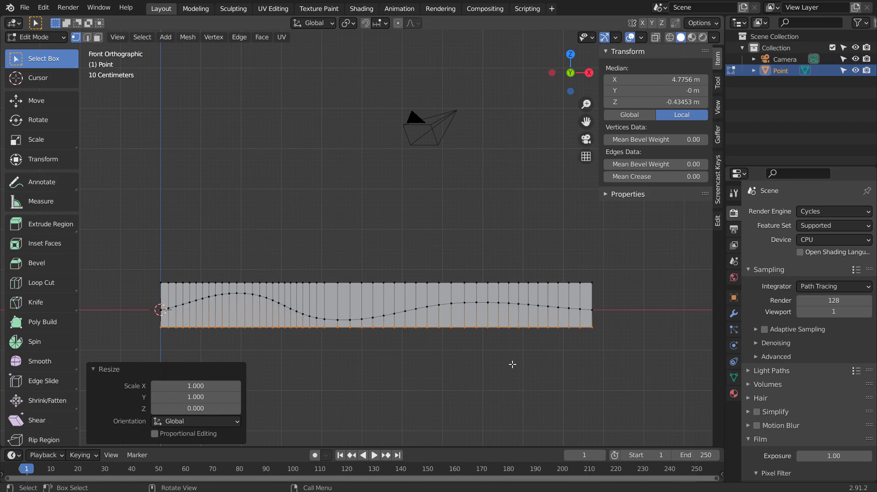
{"action": "key", "text": "g"}
{"action": "key", "text": "z"}
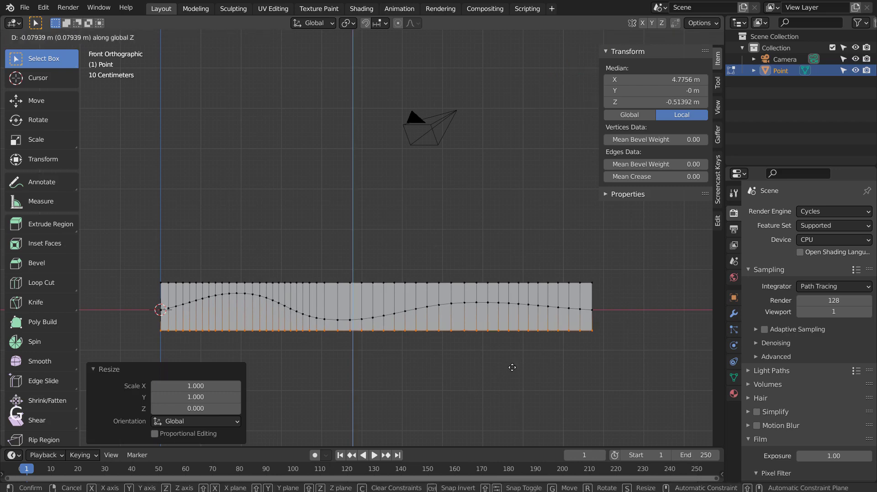
{"action": "left_click", "coordinate": [512, 366]}
{"action": "key", "text": "Tab"}
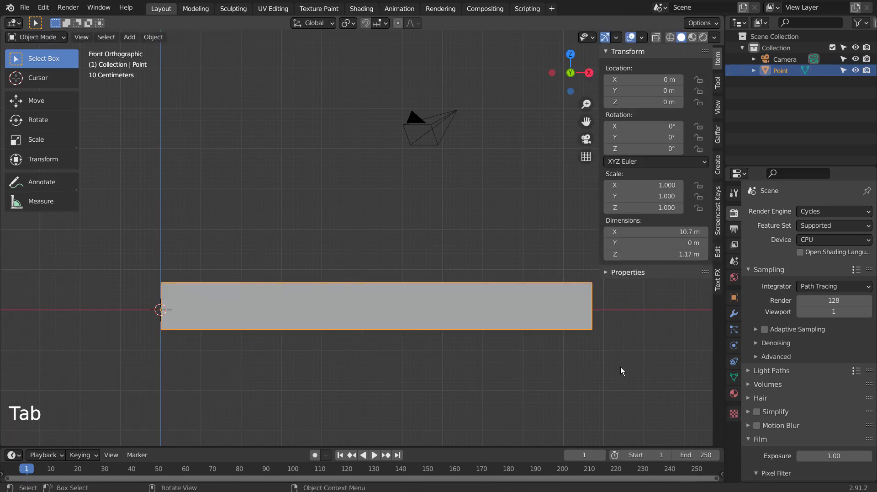
Add a Simple Deform modifier set to Bend around Z at 360°
{"action": "left_click", "coordinate": [734, 314]}
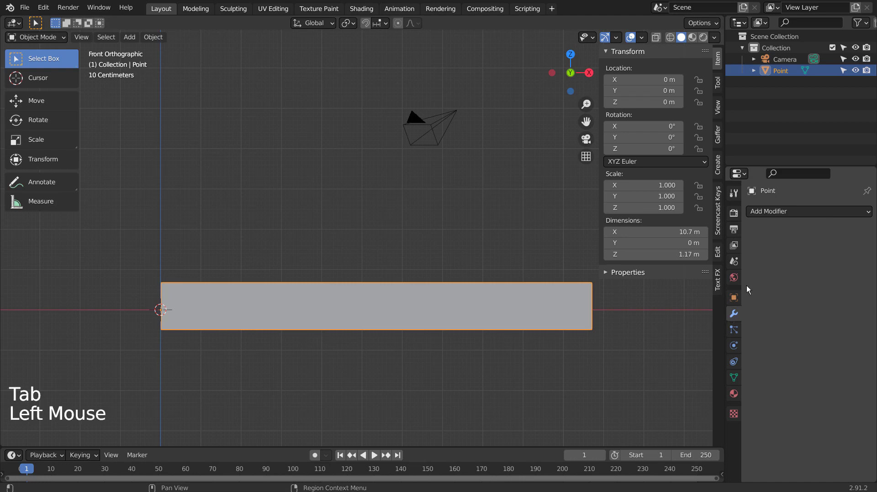
{"action": "left_click", "coordinate": [776, 213]}
{"action": "left_click", "coordinate": [777, 216]}
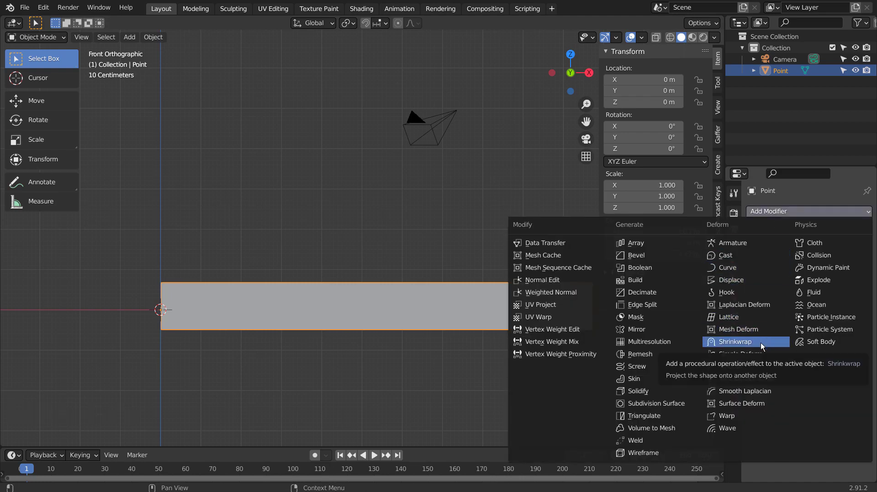
{"action": "left_click", "coordinate": [761, 355]}
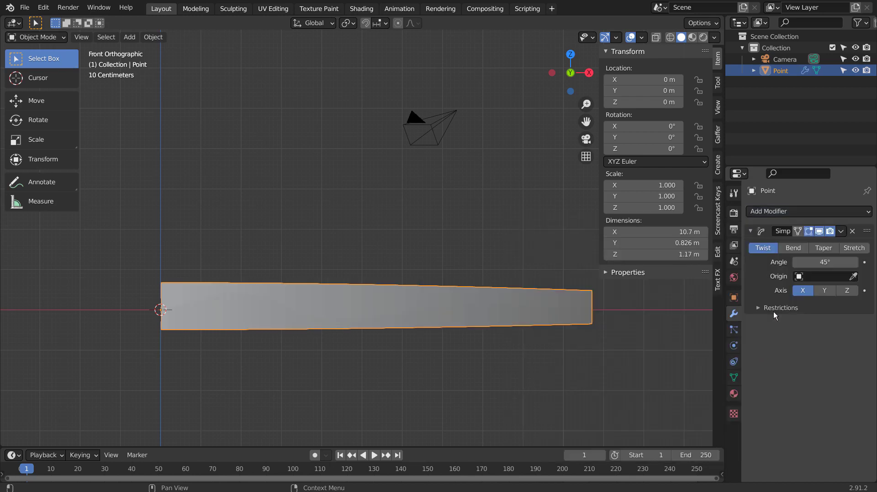
{"action": "left_click", "coordinate": [793, 247]}
{"action": "left_click", "coordinate": [848, 290]}
{"action": "left_click", "coordinate": [829, 262]}
{"action": "type", "text": "360"}
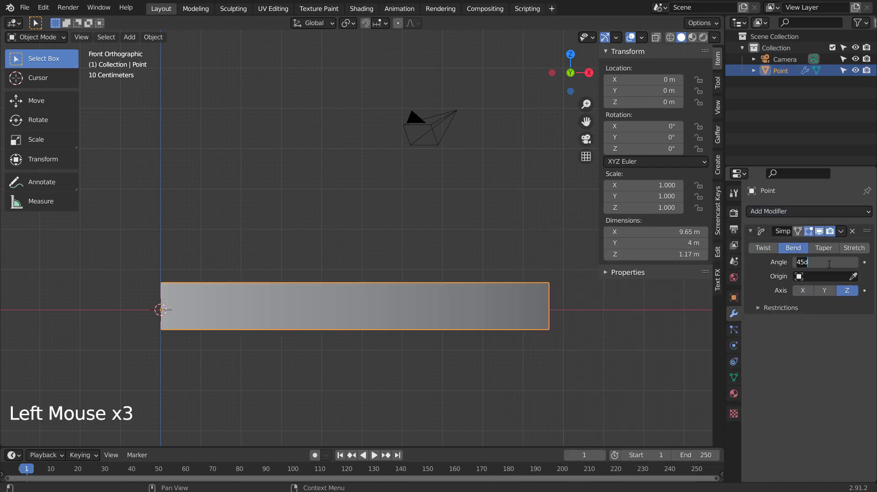
{"action": "key", "text": "Return"}
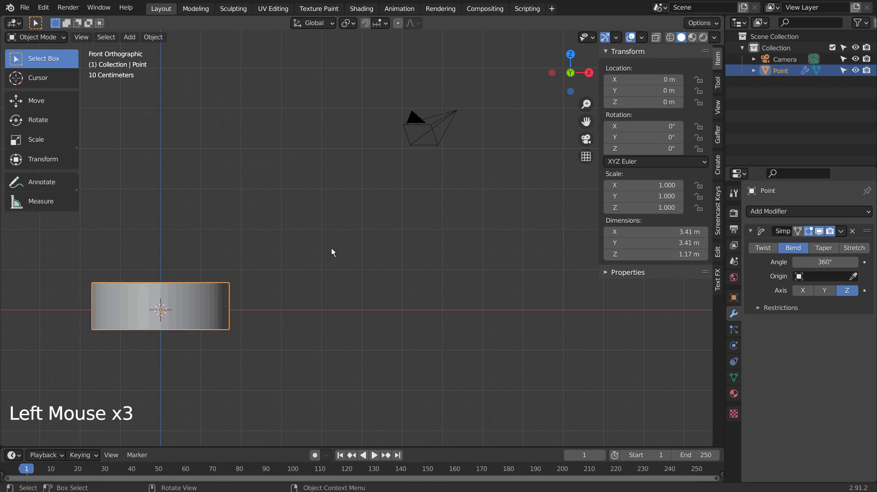
{"action": "middle_click_drag", "start_coordinate": [333, 251], "coordinate": [435, 303]}
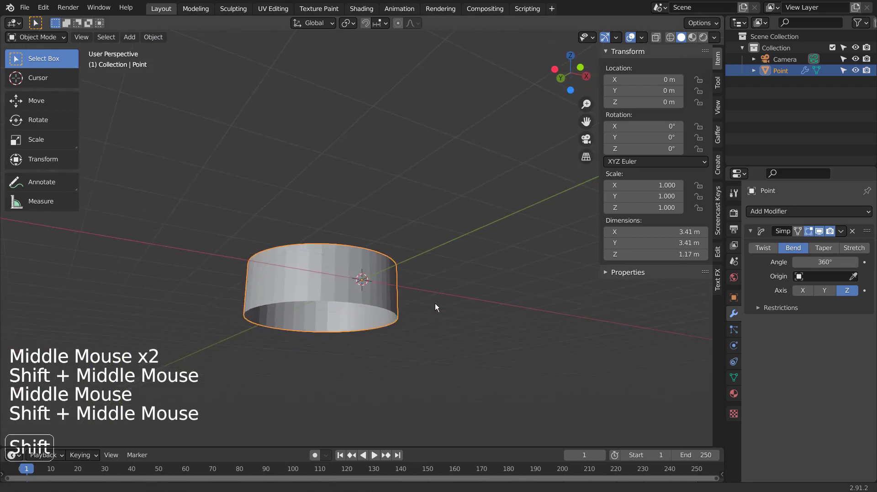
{"action": "scroll", "coordinate": [431, 319], "scroll_direction": "up", "scroll_amount": 3}
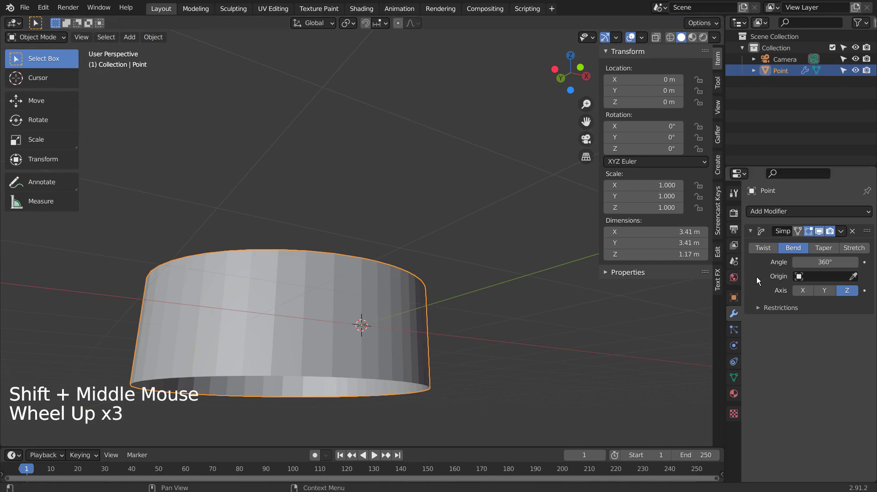
Apply the Simple Deform modifier and Merge by Distance, removing 3 duplicate seam vertices
{"action": "key", "text": "ctrl+a"}
{"action": "key", "text": "Tab"}
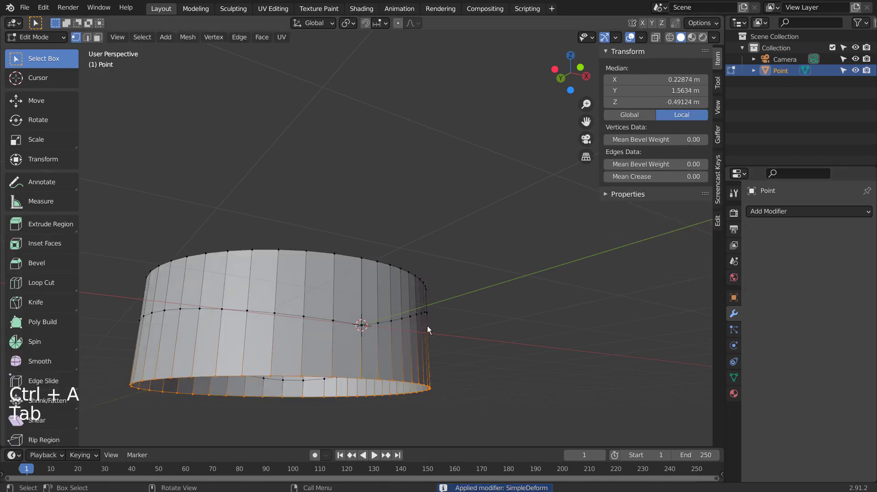
{"action": "key", "text": "a"}
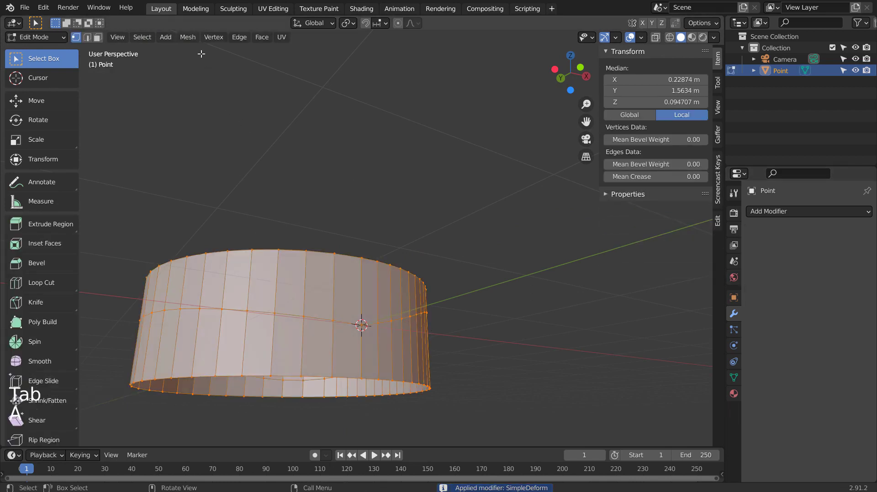
{"action": "left_click", "coordinate": [190, 40]}
{"action": "mouse_move", "coordinate": [256, 286]}
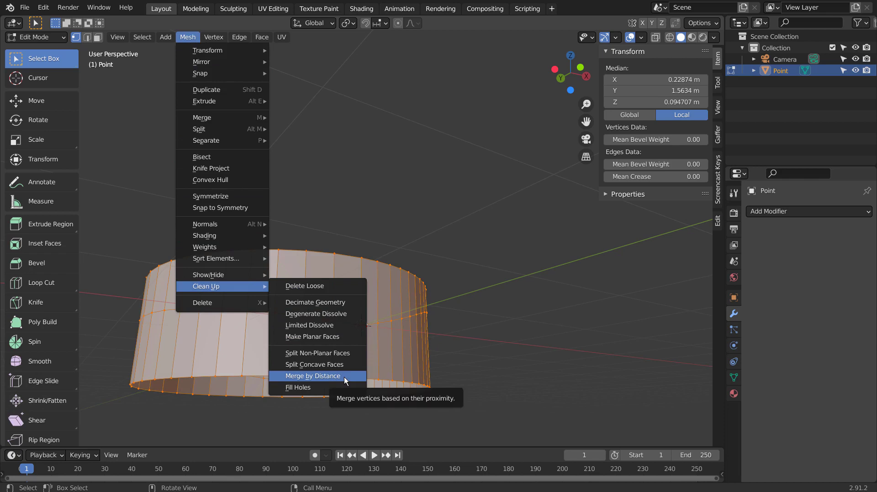
{"action": "left_click", "coordinate": [344, 376]}
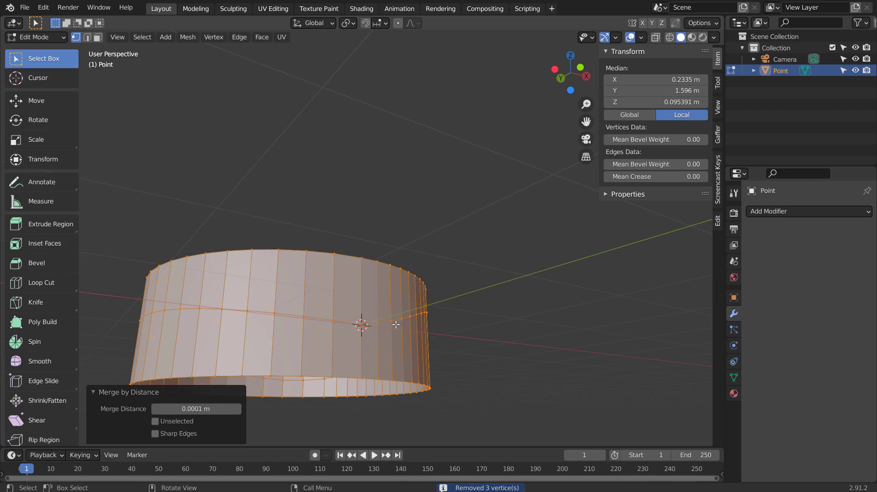
Orbit to a side view and re-enter Edit Mode in edge selection
{"action": "key", "text": "Tab"}
{"action": "key", "text": "Tab"}
{"action": "middle_click_drag", "start_coordinate": [416, 317], "coordinate": [411, 343]}
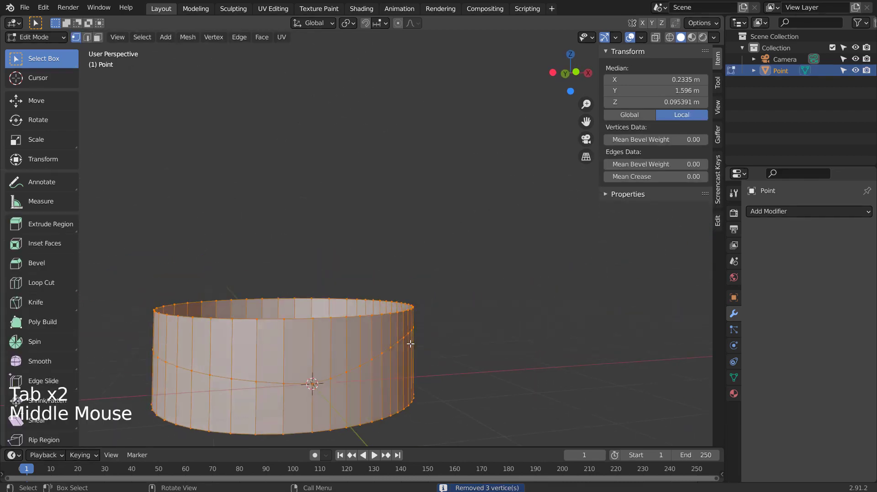
{"action": "key", "text": "2"}
Select the middle wavy edge loop of the ring in edge mode
{"action": "key", "text": "Tab"}
{"action": "key", "text": "1"}
{"action": "left_click", "coordinate": [369, 363]}
{"action": "key", "text": "Tab"}
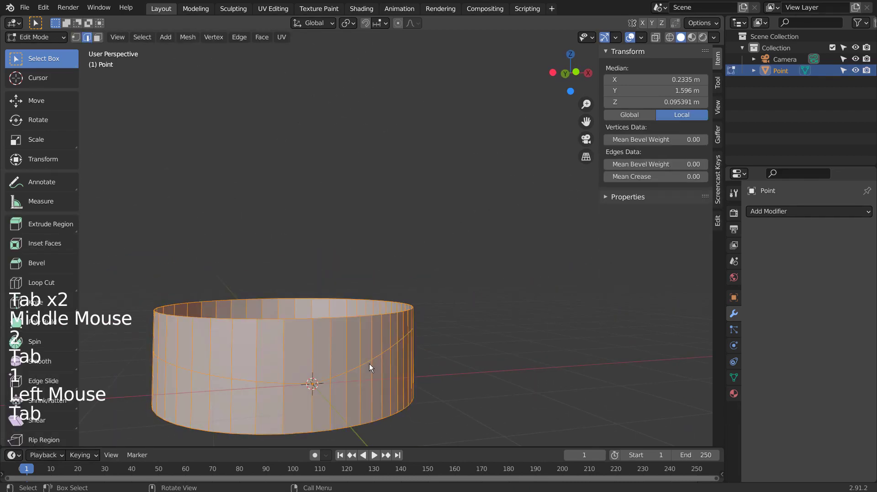
{"action": "key", "text": "1"}
{"action": "key", "text": "2"}
{"action": "left_click", "coordinate": [369, 363], "text": "alt"}
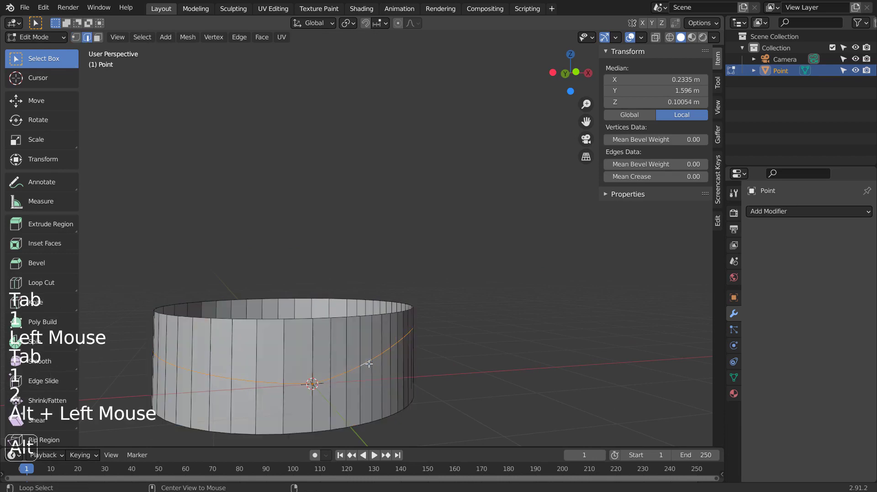
{"action": "scroll", "coordinate": [498, 368], "scroll_direction": "up", "scroll_amount": 2}
{"action": "middle_click_drag", "start_coordinate": [494, 370], "coordinate": [503, 234], "text": "shift"}
{"action": "scroll", "coordinate": [482, 265], "scroll_direction": "up", "scroll_amount": 1}
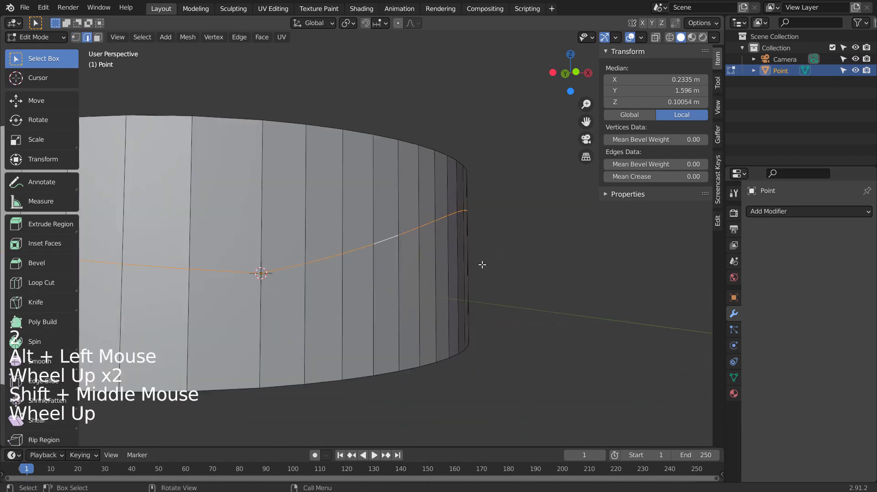
Bevel the loop into a 0.0973 m band and extrude its faces along normals
{"action": "key", "text": "ctrl+b"}
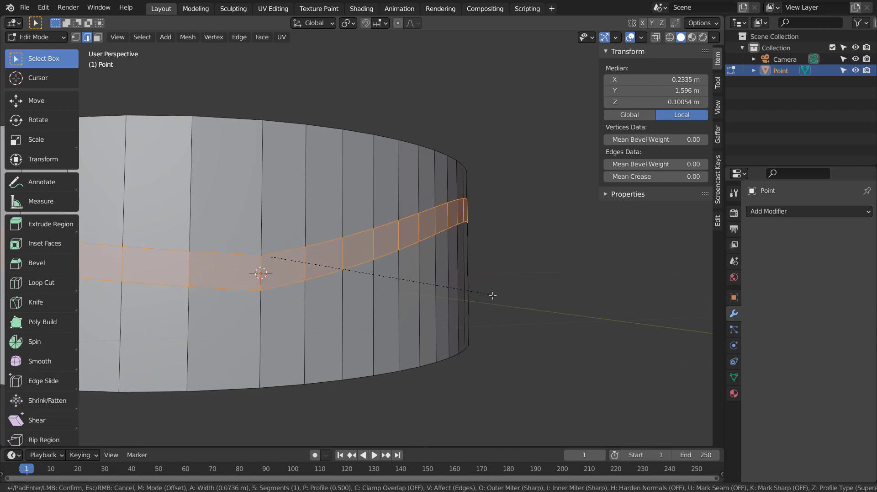
{"action": "left_click", "coordinate": [495, 299]}
{"action": "mouse_move", "coordinate": [497, 297]}
{"action": "middle_mouse_down"}
{"action": "mouse_move", "coordinate": [520, 334]}
{"action": "mouse_move", "coordinate": [495, 352]}
{"action": "mouse_move", "coordinate": [506, 287]}
{"action": "mouse_move", "coordinate": [511, 306]}
{"action": "middle_mouse_up"}
{"action": "middle_click", "coordinate": [511, 305]}
{"action": "key", "text": "alt+e"}
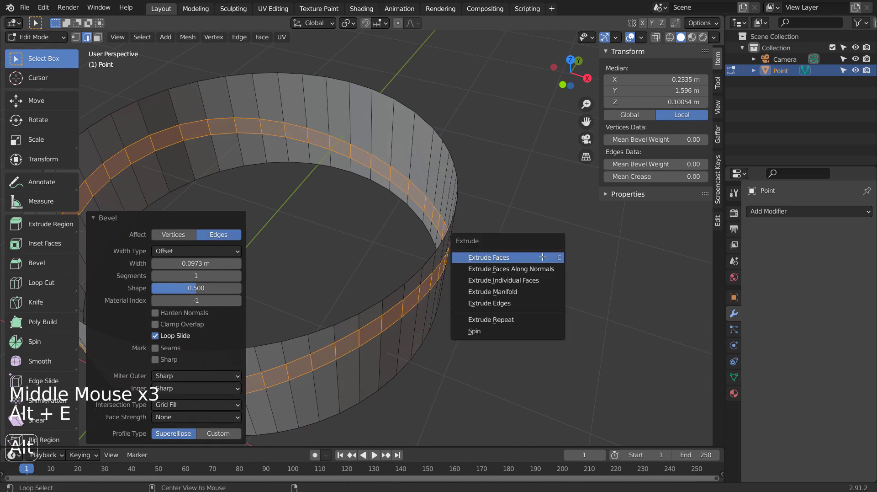
{"action": "left_click", "coordinate": [542, 268]}
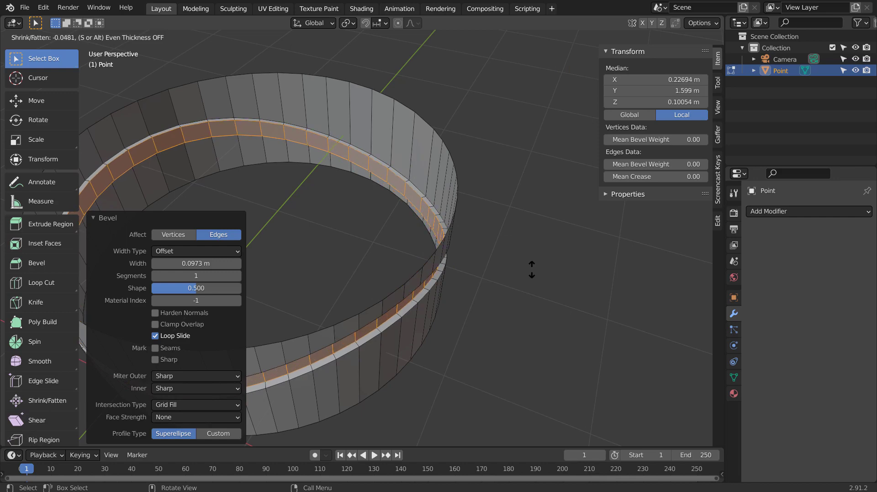
Set the groove inset at 0.0722 m and add a level-3 Subdivision Surface modifier
{"action": "left_click", "coordinate": [532, 270]}
{"action": "middle_click_drag", "start_coordinate": [532, 270], "coordinate": [606, 268]}
{"action": "middle_click", "coordinate": [605, 268]}
{"action": "key", "text": "Tab"}
{"action": "key", "text": "ctrl+3"}
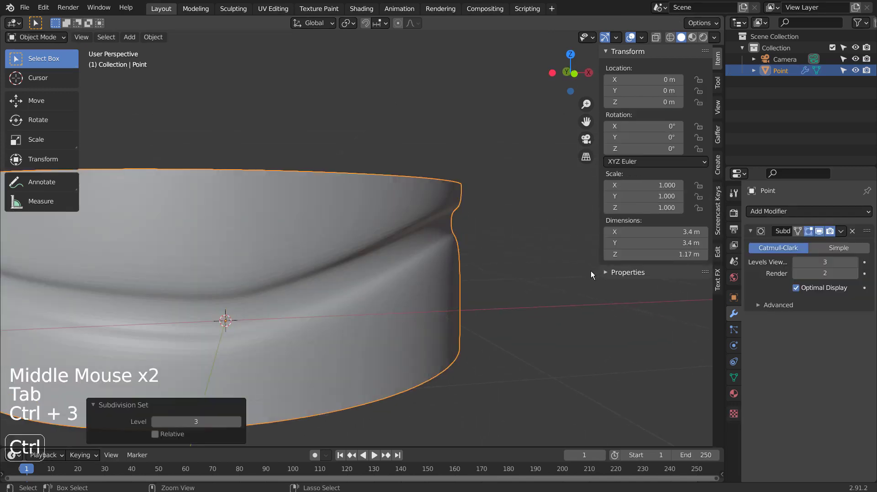
{"action": "middle_click_drag", "start_coordinate": [511, 275], "coordinate": [383, 284]}
{"action": "key", "text": "Tab"}
{"action": "scroll", "coordinate": [439, 271], "scroll_direction": "up", "scroll_amount": 2}
Give the groove's lower edge loop a narrow 2-segment bevel
{"action": "key", "text": "2"}
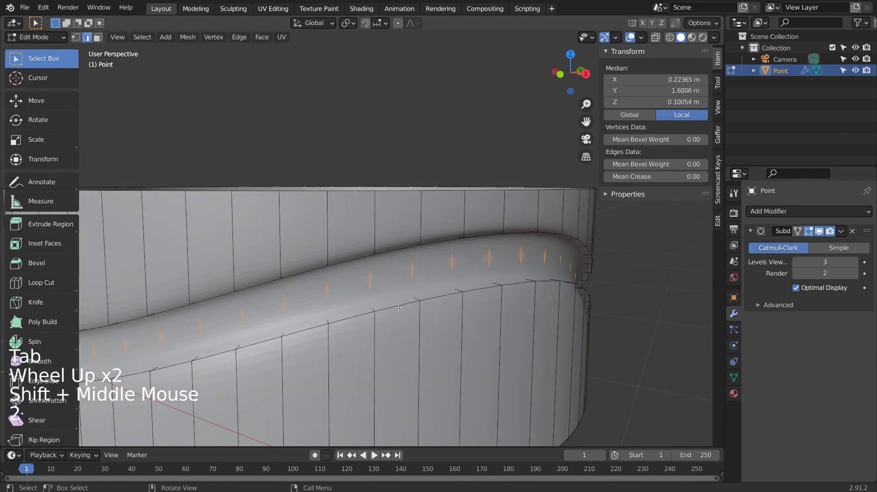
{"action": "left_click", "coordinate": [395, 306], "text": "alt"}
{"action": "key", "text": "ctrl+b"}
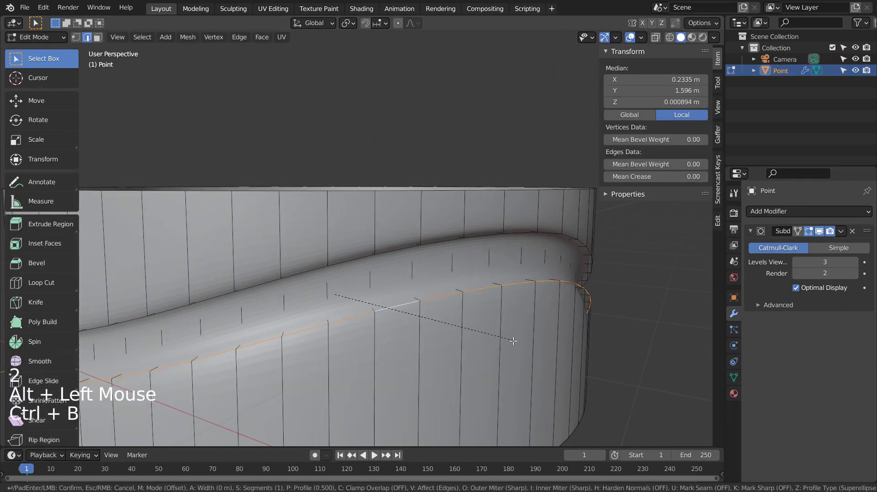
{"action": "scroll", "coordinate": [515, 342], "scroll_direction": "up", "scroll_amount": 1}
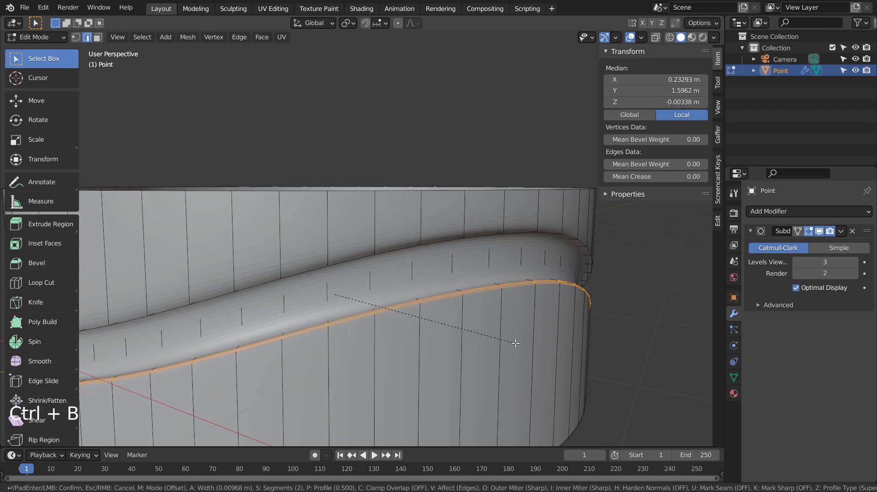
{"action": "left_click", "coordinate": [515, 342]}
{"action": "scroll", "coordinate": [516, 343], "scroll_direction": "up", "scroll_amount": 3}
{"action": "middle_click_drag", "start_coordinate": [515, 343], "coordinate": [502, 298], "text": "shift"}
Bevel the groove's upper edge loop the same way and preview the smoothed ring
{"action": "middle_click_drag", "start_coordinate": [439, 279], "coordinate": [450, 251]}
{"action": "scroll", "coordinate": [432, 233], "scroll_direction": "down", "scroll_amount": 2}
{"action": "left_click", "coordinate": [393, 214], "text": "alt"}
{"action": "key", "text": "ctrl+b"}
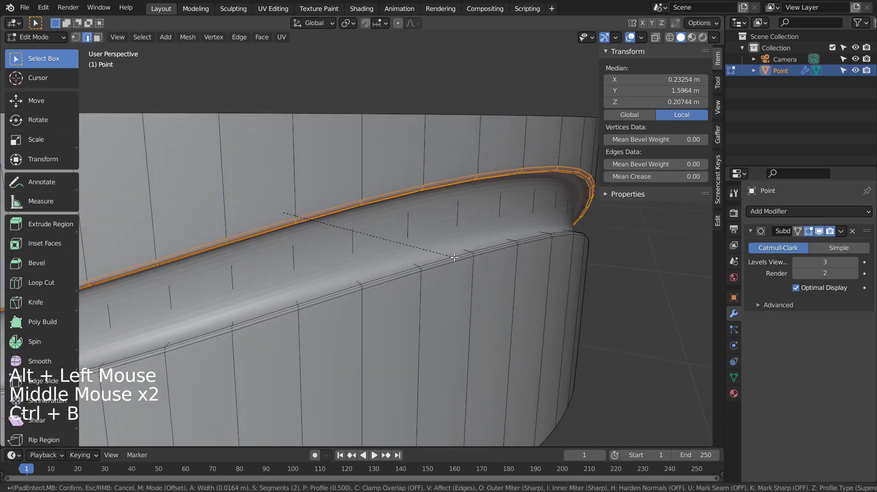
{"action": "left_click", "coordinate": [454, 257]}
{"action": "key", "text": "Tab"}
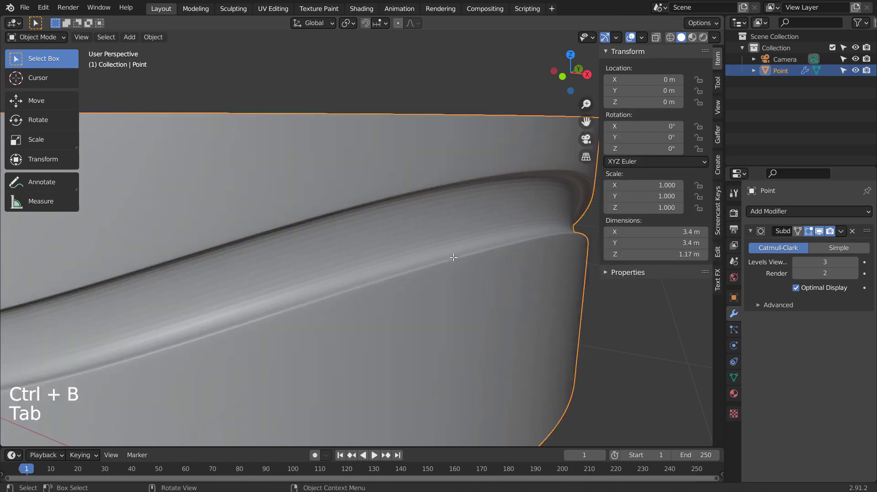
{"action": "middle_click_drag", "start_coordinate": [446, 258], "coordinate": [458, 291], "text": "shift"}
{"action": "key", "text": "Tab"}
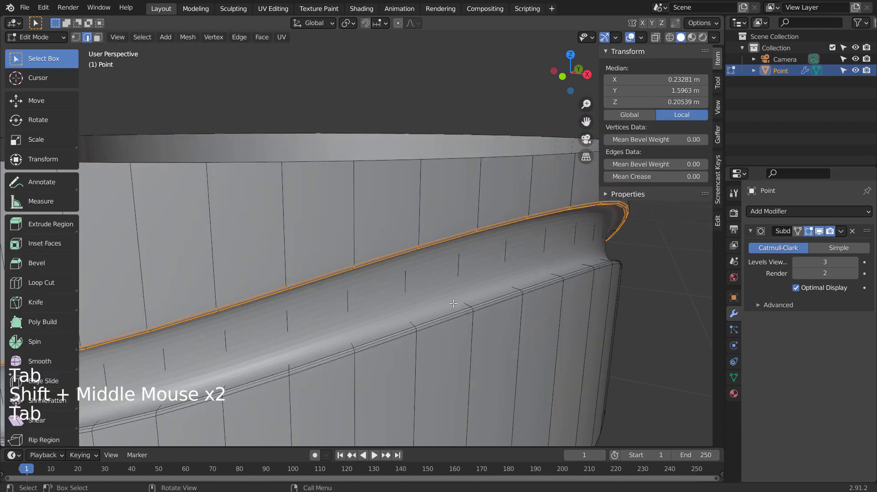
In wireframe, bevel another hidden groove edge loop, then check it in solid shading
{"action": "key", "text": "shift+z"}
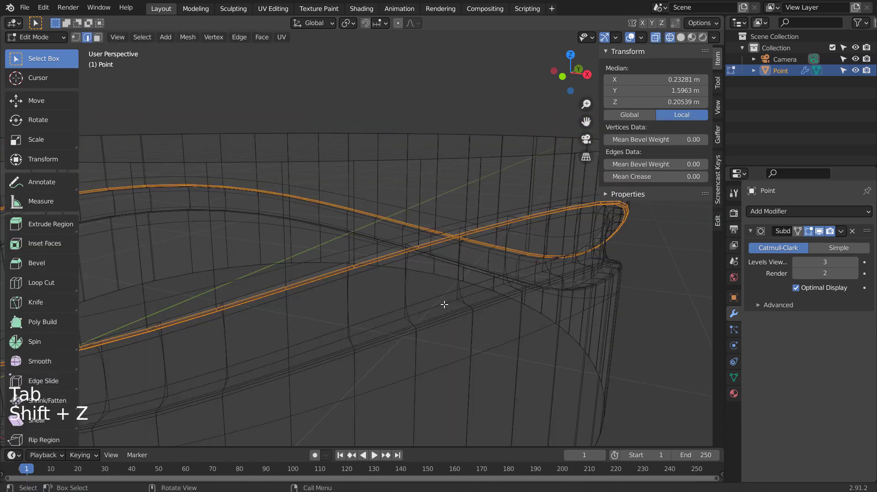
{"action": "middle_click_drag", "start_coordinate": [445, 303], "coordinate": [457, 318]}
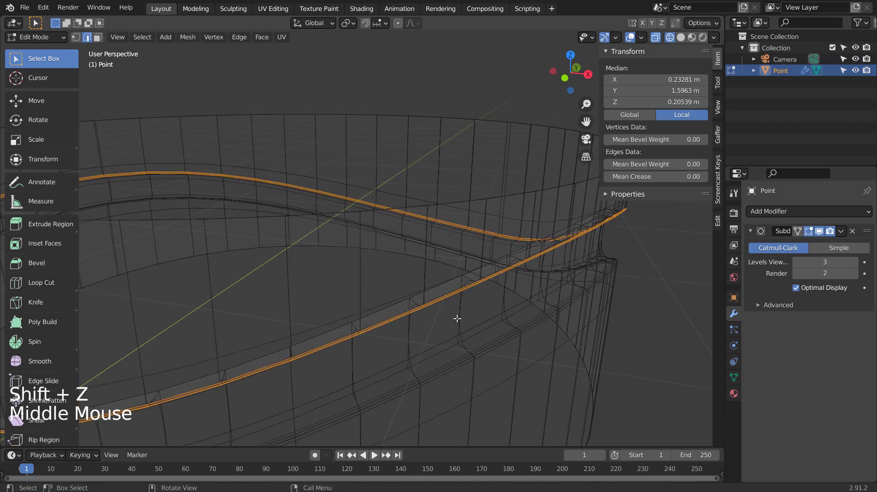
{"action": "left_click", "coordinate": [434, 354], "text": "alt"}
{"action": "key", "text": "ctrl+b"}
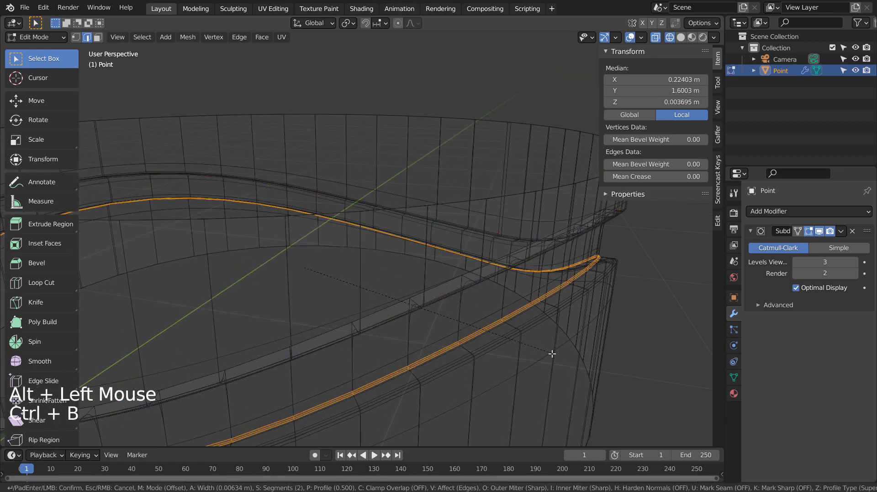
{"action": "key", "text": "Tab"}
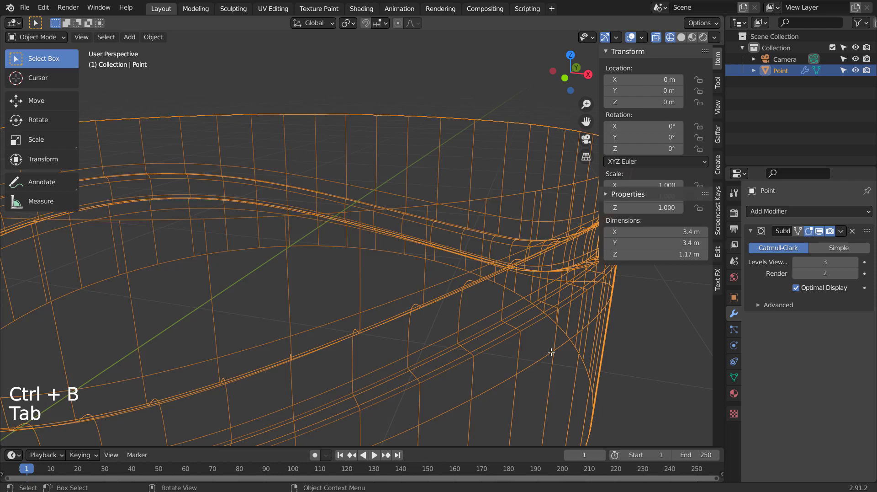
{"action": "key", "text": "shift+z"}
{"action": "middle_click", "coordinate": [551, 352]}
{"action": "middle_click_drag", "start_coordinate": [551, 353], "coordinate": [459, 289]}
Bevel the remaining groove edge loop and inspect the whole ring
{"action": "key", "text": "Tab"}
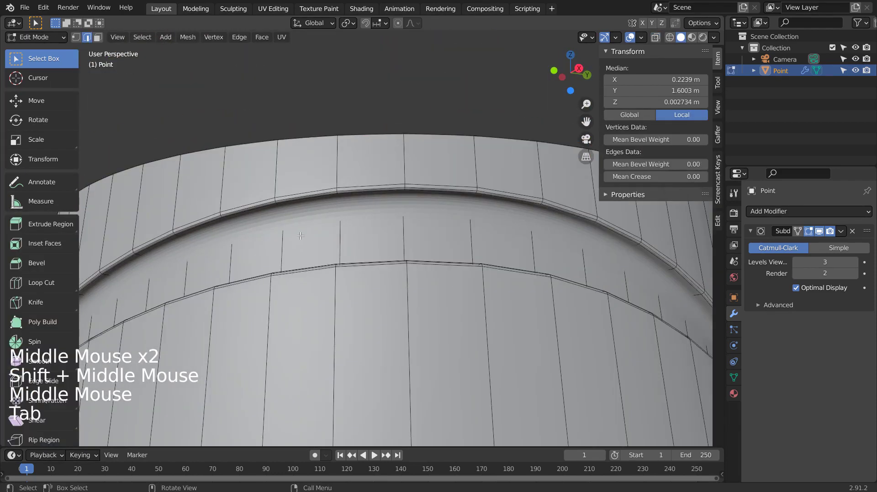
{"action": "key", "text": "shift+z"}
{"action": "left_click", "coordinate": [222, 230], "text": "alt"}
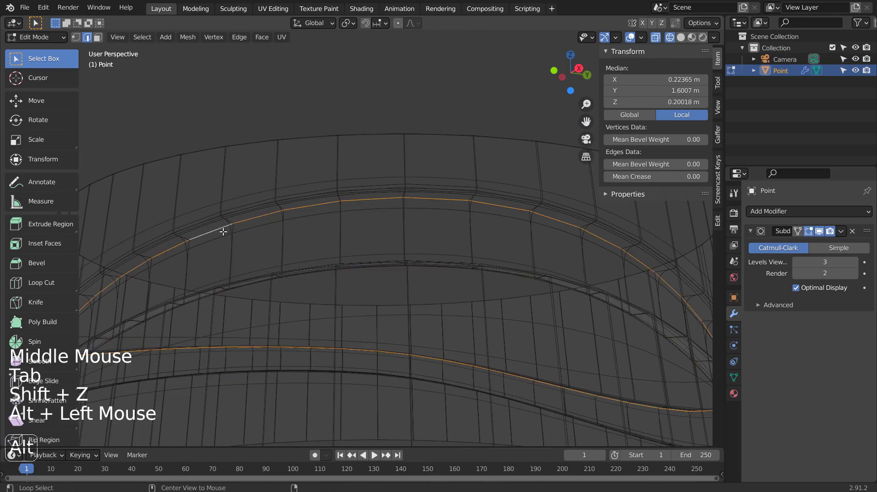
{"action": "key", "text": "ctrl+b"}
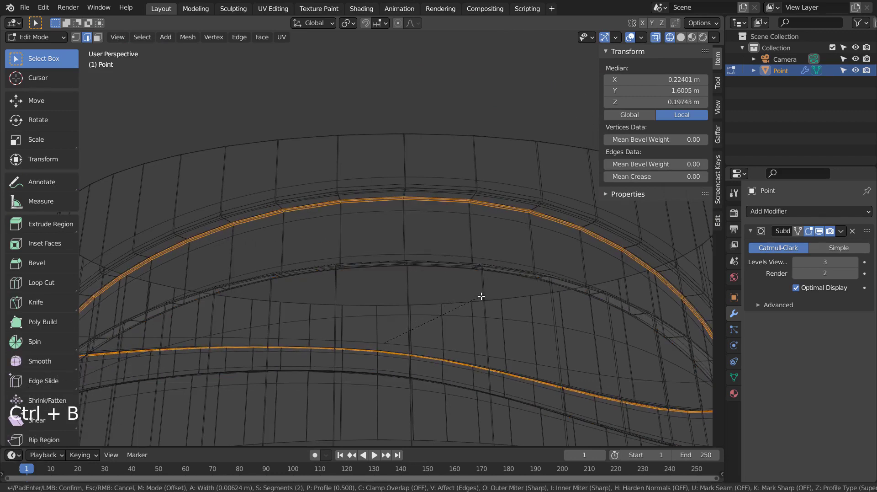
{"action": "left_click", "coordinate": [482, 296]}
{"action": "key", "text": "Tab"}
{"action": "key", "text": "shift+z"}
{"action": "mouse_move", "coordinate": [464, 268]}
{"action": "middle_mouse_down"}
{"action": "mouse_move", "coordinate": [440, 270]}
{"action": "mouse_move", "coordinate": [500, 284]}
{"action": "mouse_move", "coordinate": [634, 284]}
{"action": "mouse_move", "coordinate": [628, 256]}
{"action": "mouse_move", "coordinate": [493, 232]}
{"action": "mouse_move", "coordinate": [407, 284]}
{"action": "mouse_move", "coordinate": [494, 321]}
{"action": "middle_mouse_up"}
{"action": "scroll", "coordinate": [496, 277], "scroll_direction": "down", "scroll_amount": 5}
{"action": "key", "text": "Tab"}
Extrude the top and bottom rim loops in place and scale them inward to 0.849
{"action": "scroll", "coordinate": [483, 299], "scroll_direction": "up", "scroll_amount": 1}
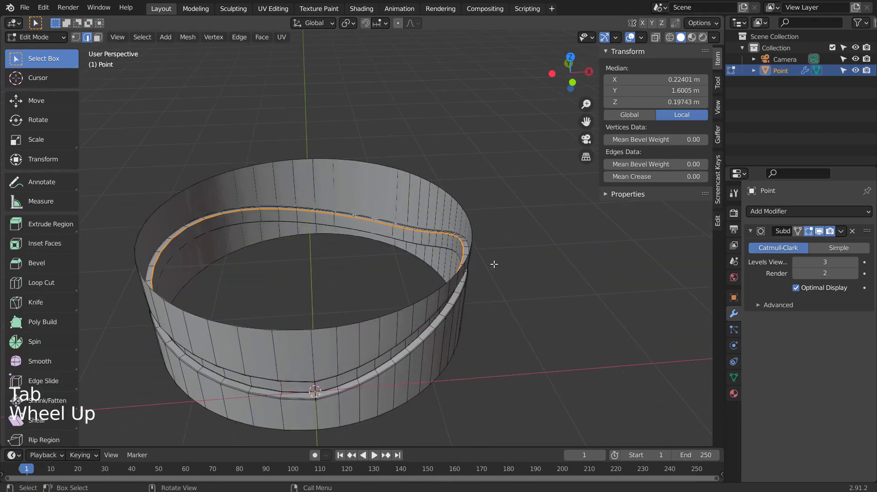
{"action": "key", "text": "2"}
{"action": "left_click", "coordinate": [473, 232], "text": "alt"}
{"action": "middle_click_drag", "start_coordinate": [512, 316], "coordinate": [426, 285]}
{"action": "left_click", "coordinate": [421, 283], "text": "alt+shift"}
{"action": "middle_click_drag", "start_coordinate": [480, 225], "coordinate": [532, 314]}
{"action": "key", "text": "e"}
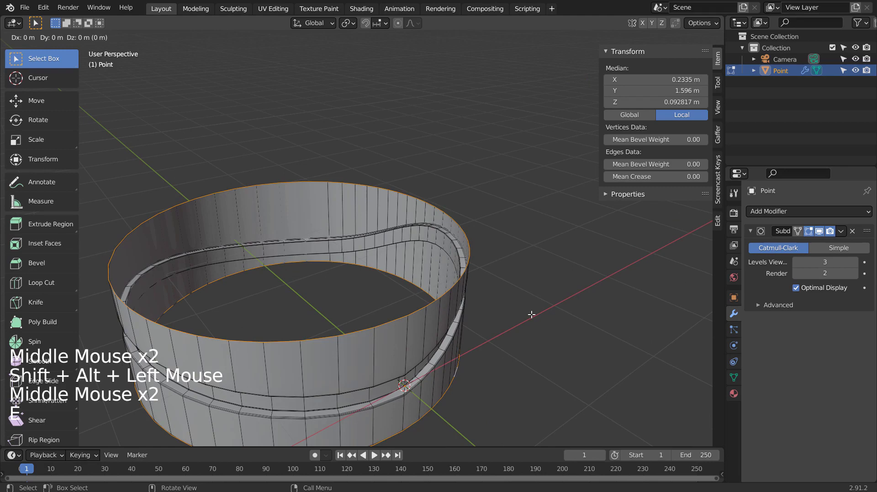
{"action": "right_click", "coordinate": [532, 314]}
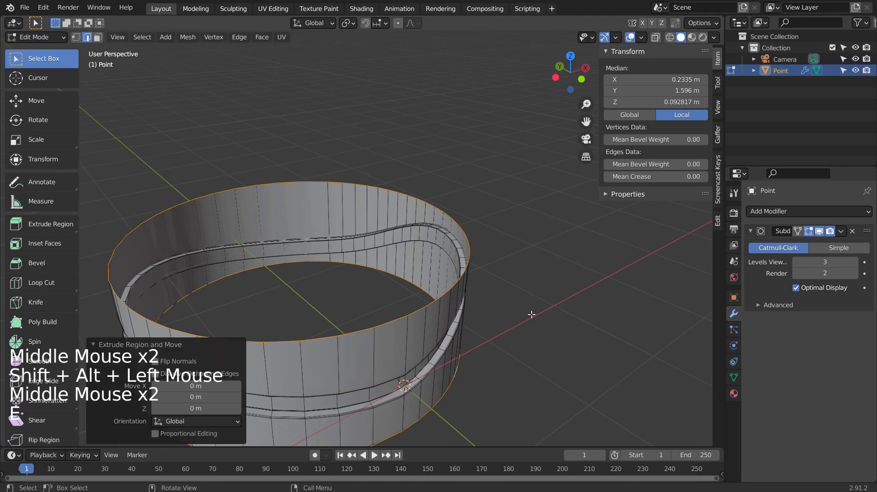
{"action": "key", "text": "s"}
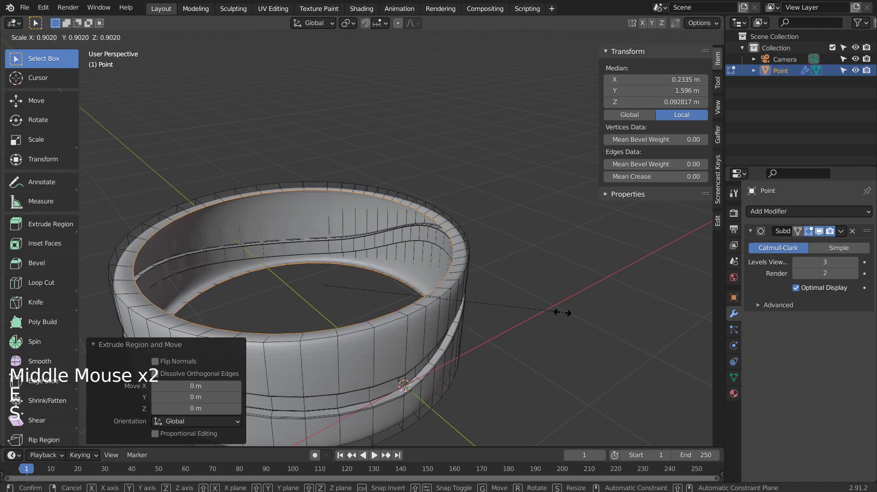
{"action": "left_click", "coordinate": [550, 312]}
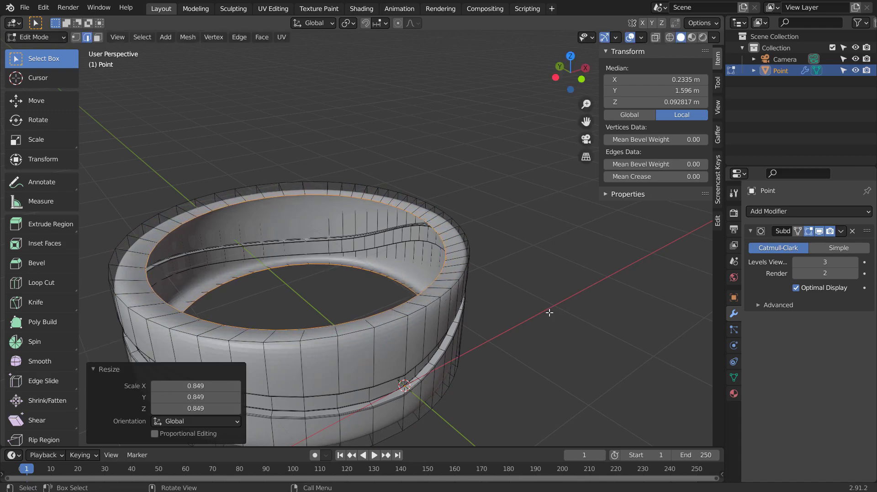
Bridge the inset rim loops into a new inner wall
{"action": "key", "text": "alt+e"}
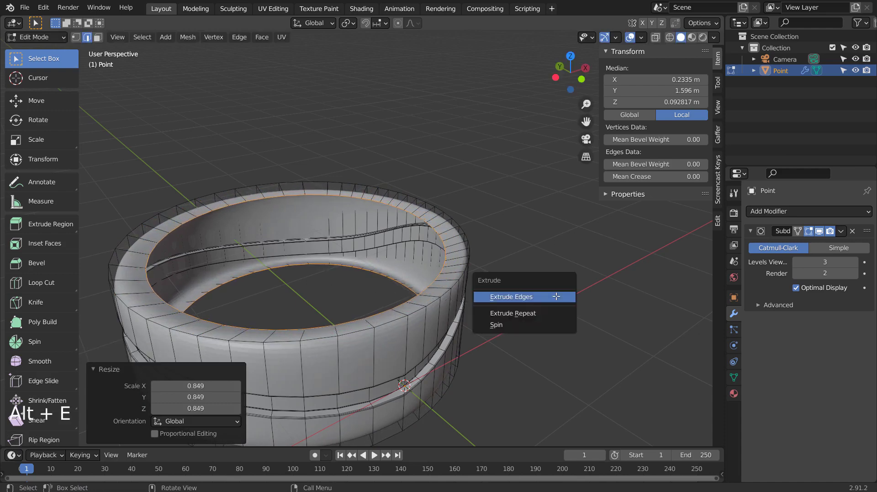
{"action": "key", "text": "Escape"}
{"action": "key", "text": "ctrl+e"}
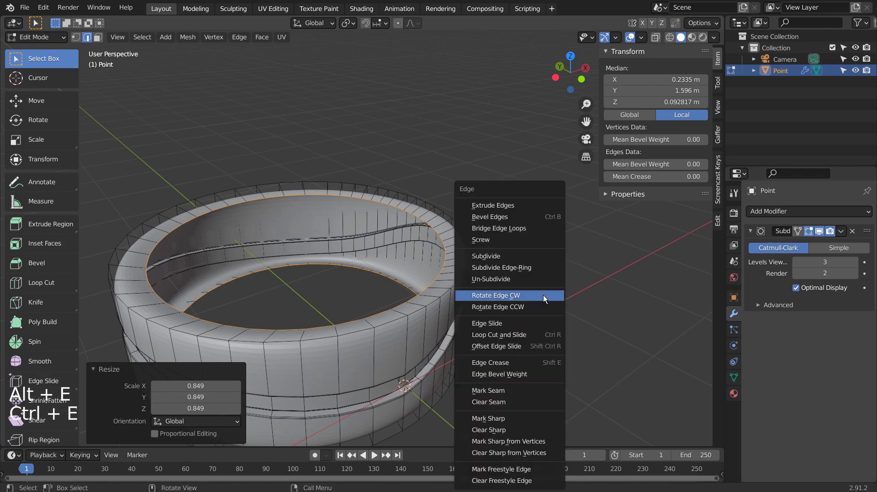
{"action": "left_click", "coordinate": [527, 232]}
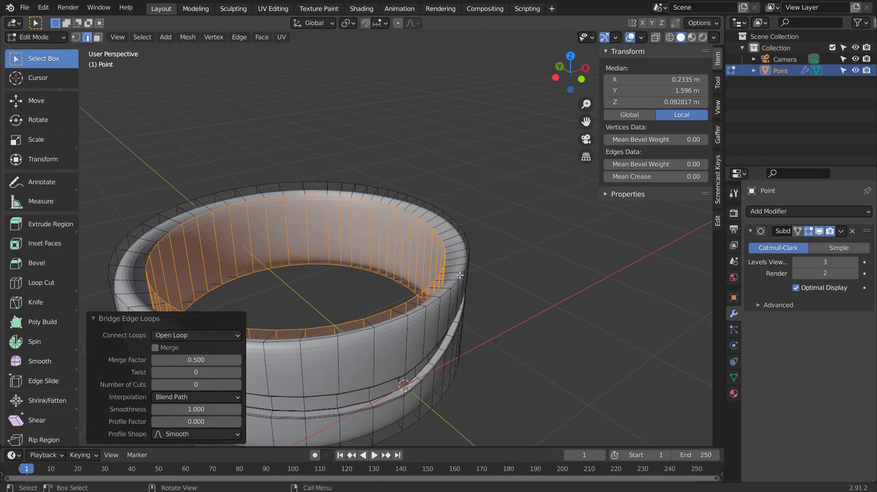
{"action": "middle_click_drag", "start_coordinate": [493, 297], "coordinate": [517, 276]}
{"action": "scroll", "coordinate": [518, 280], "scroll_direction": "up", "scroll_amount": 2}
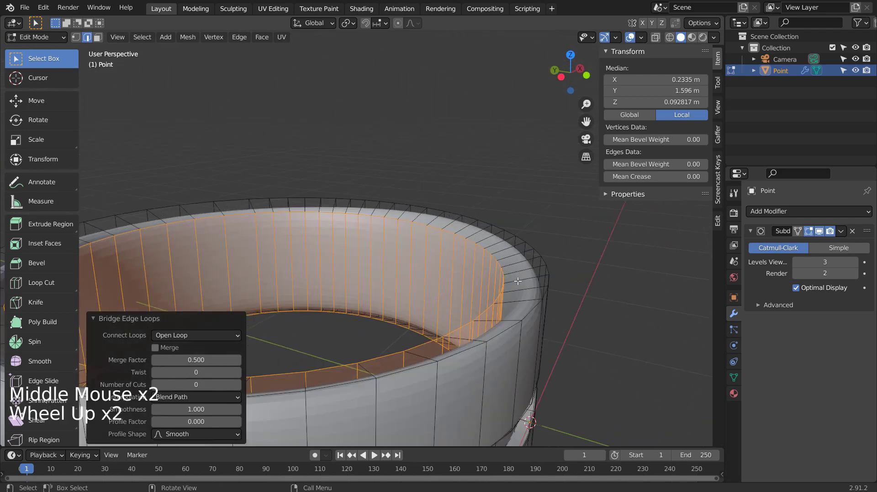
Insert two loop cuts around the ring, sliding each tight against the inner rim, and exit Edit Mode
{"action": "key", "text": "2"}
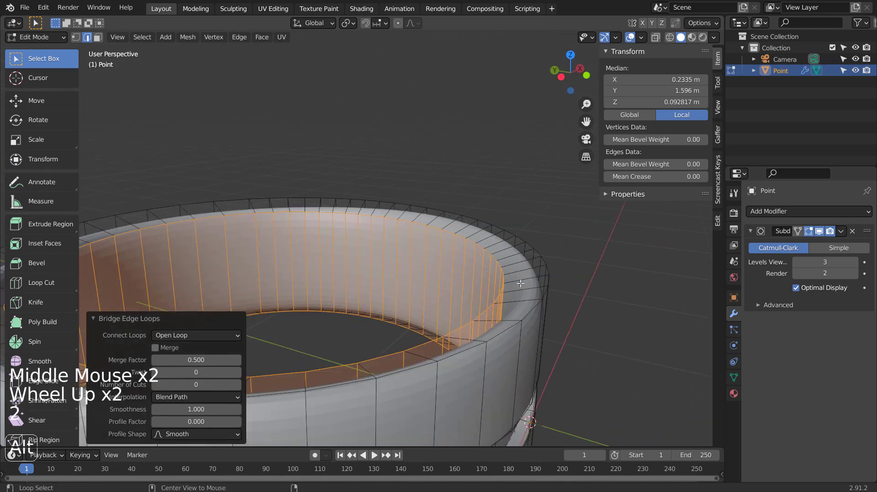
{"action": "left_click", "coordinate": [521, 283], "text": "alt"}
{"action": "key", "text": "ctrl+r"}
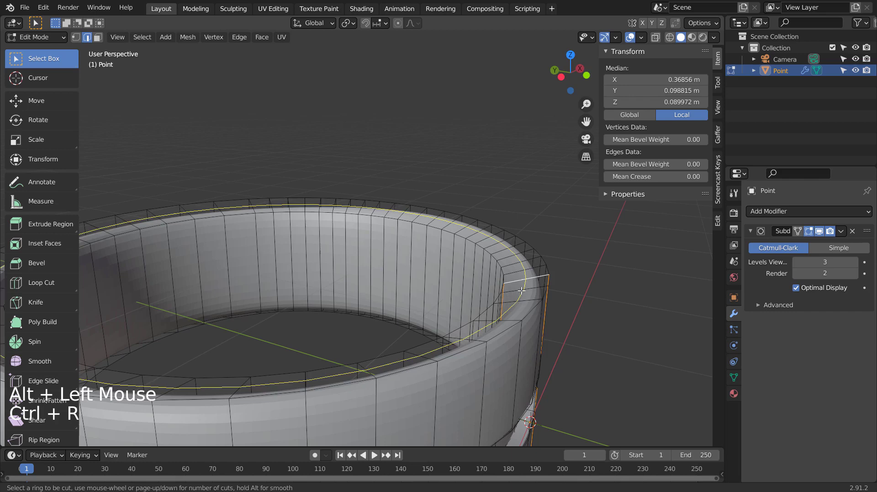
{"action": "left_click", "coordinate": [522, 290]}
{"action": "left_click_drag", "start_coordinate": [521, 290], "coordinate": [501, 289]}
{"action": "middle_click_drag", "start_coordinate": [501, 289], "coordinate": [528, 288]}
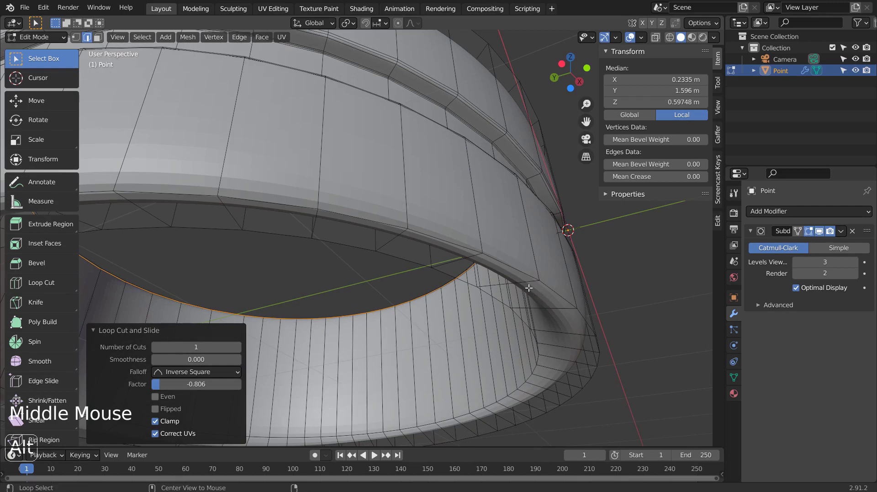
{"action": "left_click", "coordinate": [528, 288], "text": "alt"}
{"action": "key", "text": "ctrl+r"}
{"action": "left_click_drag", "start_coordinate": [525, 286], "coordinate": [506, 301]}
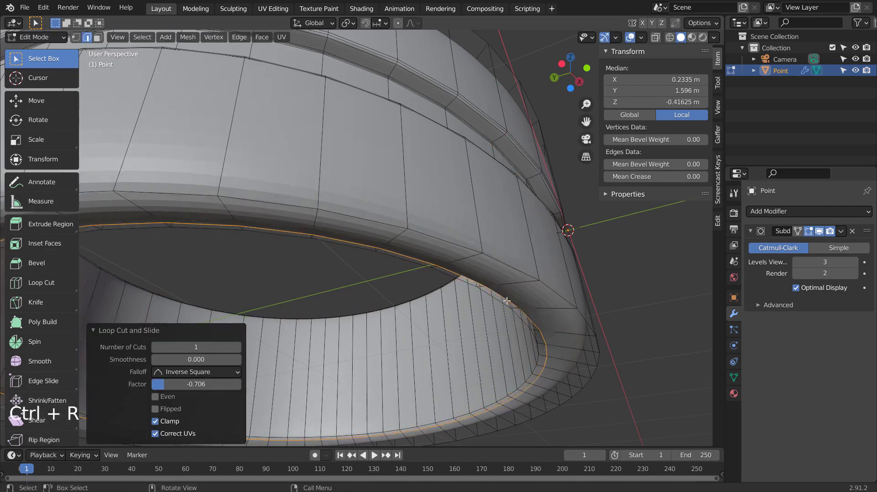
{"action": "key", "text": "Tab"}
{"action": "middle_click_drag", "start_coordinate": [506, 301], "coordinate": [550, 335]}
Deselect, then in Edit Mode select the face loop around the ring's middle
{"action": "scroll", "coordinate": [550, 336], "scroll_direction": "down", "scroll_amount": 3}
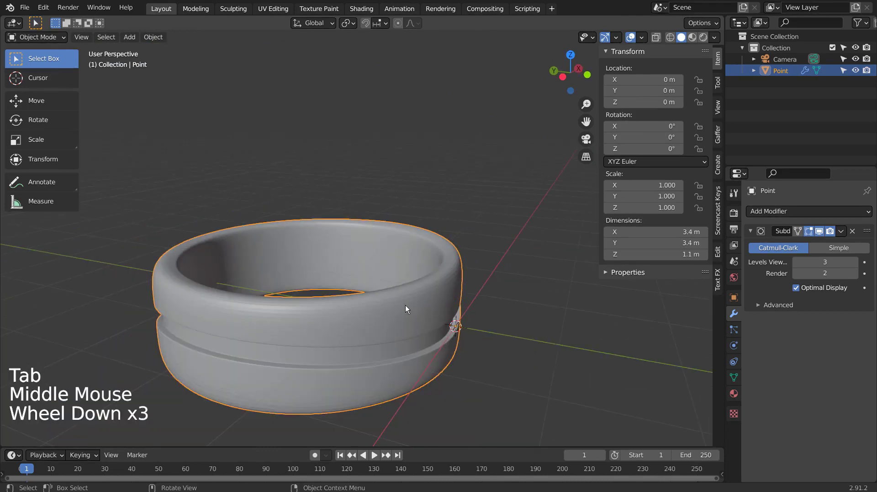
{"action": "right_click", "coordinate": [406, 309]}
{"action": "left_click", "coordinate": [514, 328]}
{"action": "middle_click_drag", "start_coordinate": [514, 328], "coordinate": [275, 325]}
{"action": "key", "text": "Tab"}
{"action": "key", "text": "3"}
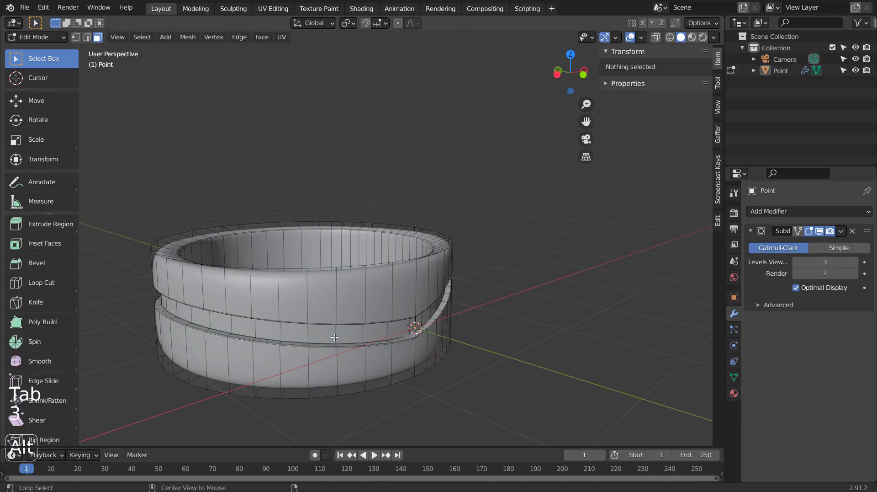
{"action": "left_click", "coordinate": [335, 338], "text": "alt"}
{"action": "middle_click_drag", "start_coordinate": [519, 376], "coordinate": [263, 369]}
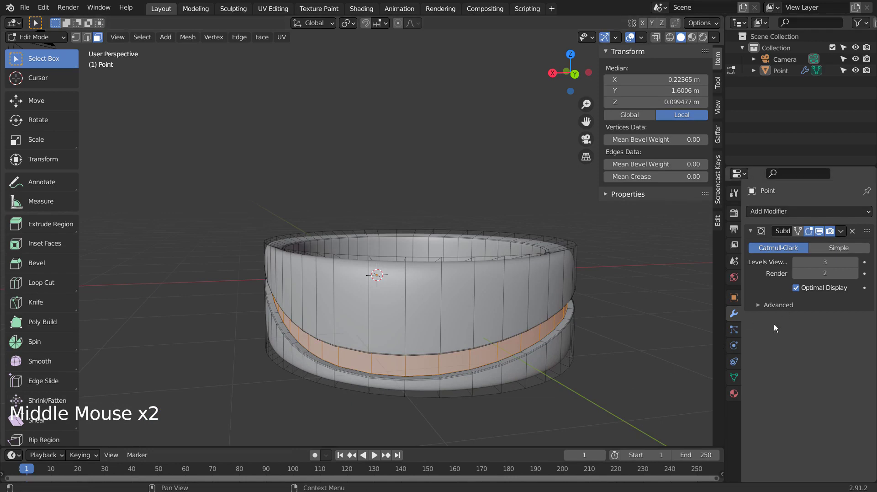
{"action": "left_click", "coordinate": [734, 393]}
Create Material.001 with white base colour, Metallic 0.945 and Roughness 0.161, viewed in Material Preview
{"action": "left_click", "coordinate": [817, 262]}
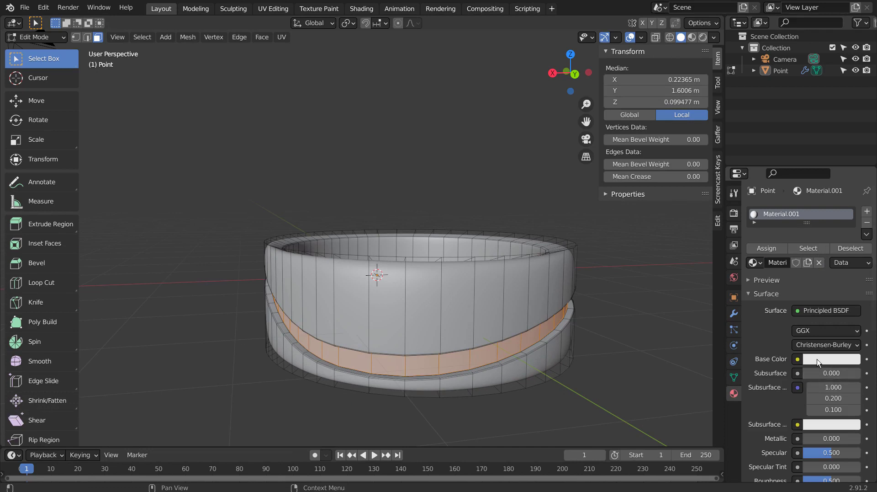
{"action": "left_click", "coordinate": [819, 362]}
{"action": "left_click_drag", "start_coordinate": [852, 213], "coordinate": [852, 195]}
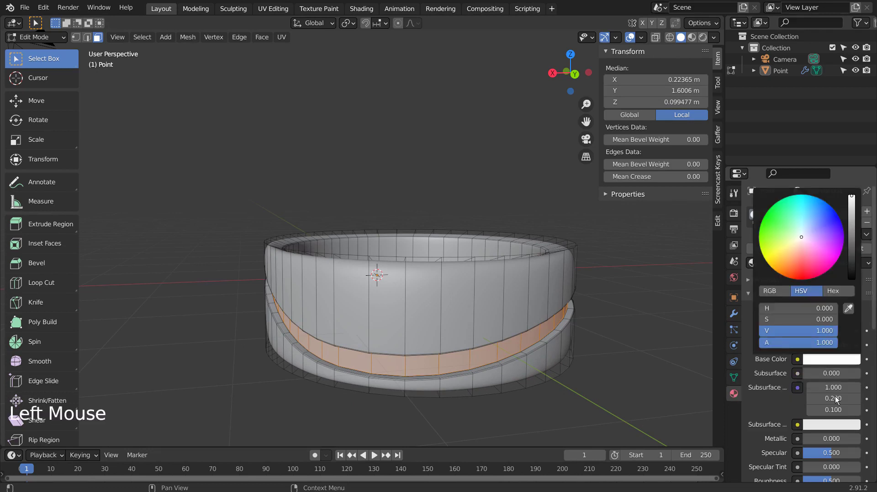
{"action": "left_click_drag", "start_coordinate": [826, 443], "coordinate": [868, 442]}
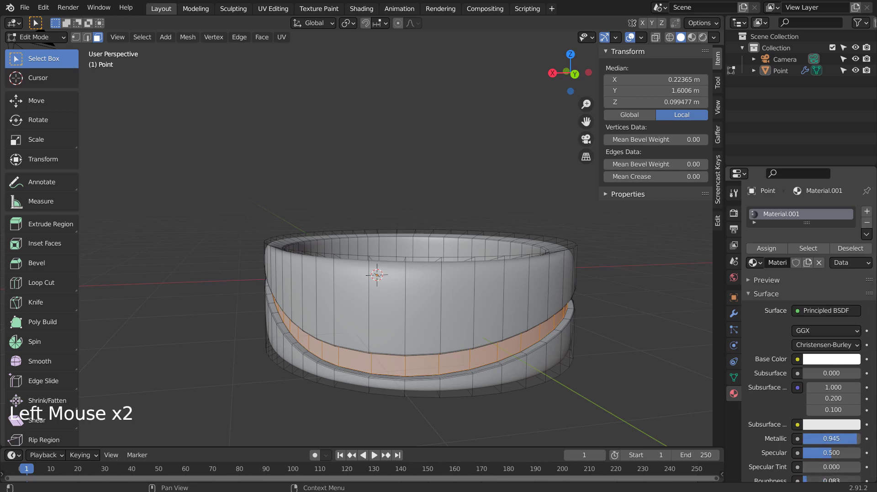
{"action": "left_click", "coordinate": [692, 37]}
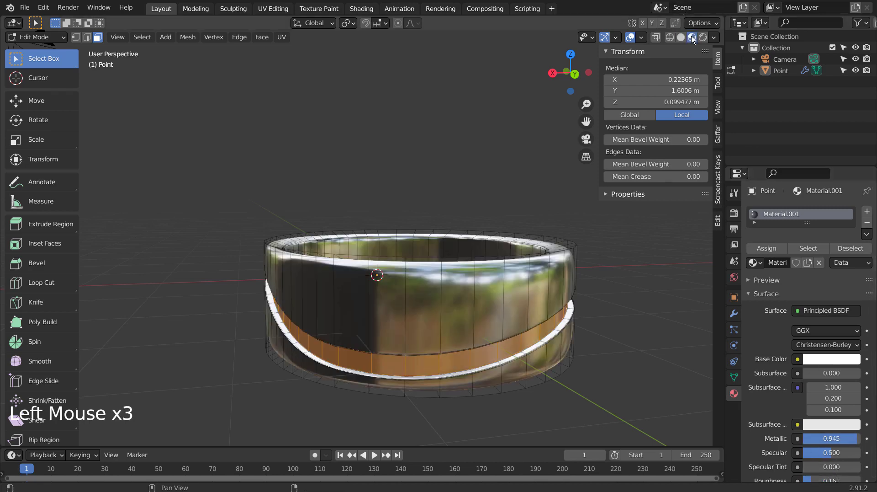
{"action": "middle_click_drag", "start_coordinate": [662, 276], "coordinate": [643, 318]}
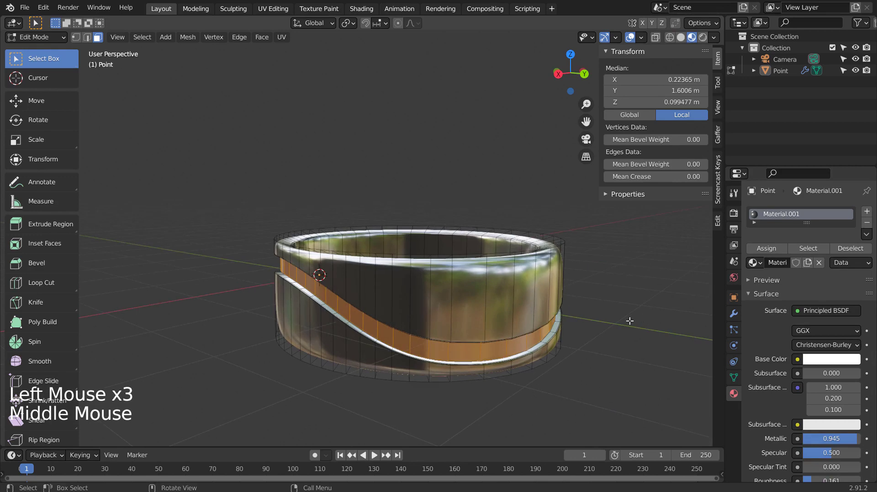
Add Material.002 in a second slot and switch its surface to a yellow Emission shader
{"action": "left_click", "coordinate": [866, 213]}
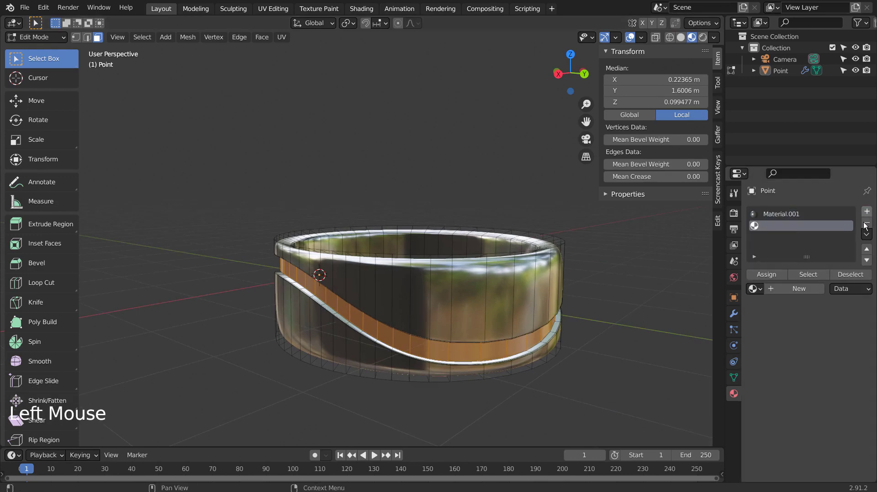
{"action": "left_click", "coordinate": [785, 290]}
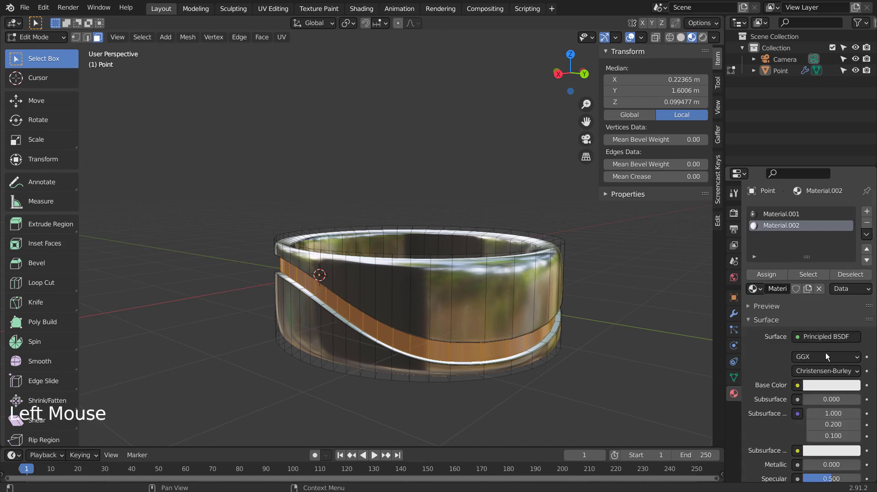
{"action": "left_click", "coordinate": [829, 385]}
{"action": "left_click", "coordinate": [779, 278]}
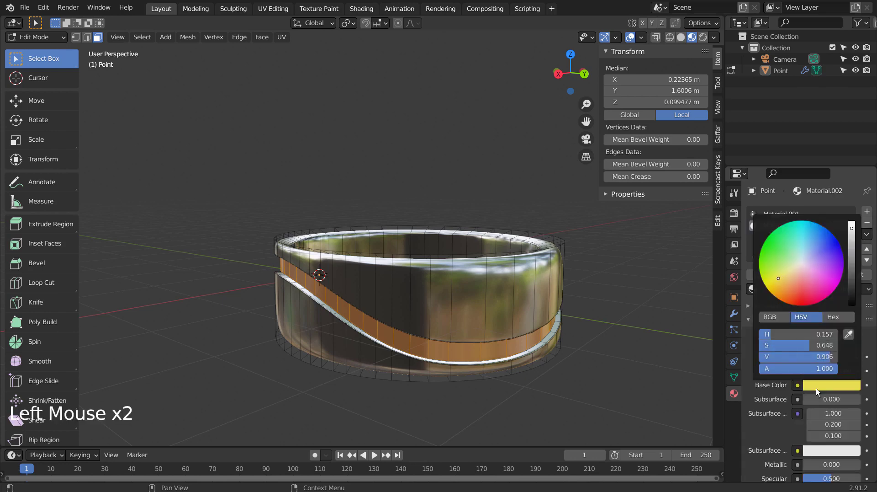
{"action": "left_click", "coordinate": [804, 339]}
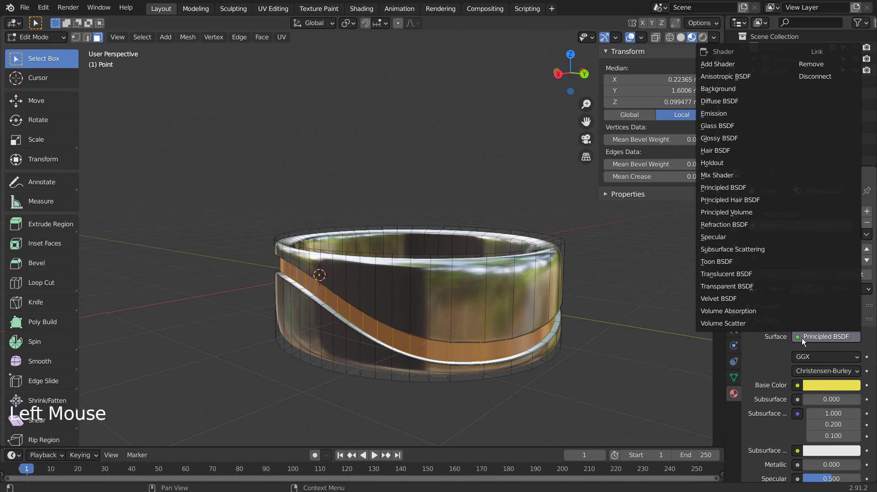
{"action": "left_click", "coordinate": [718, 114]}
{"action": "left_click", "coordinate": [816, 357]}
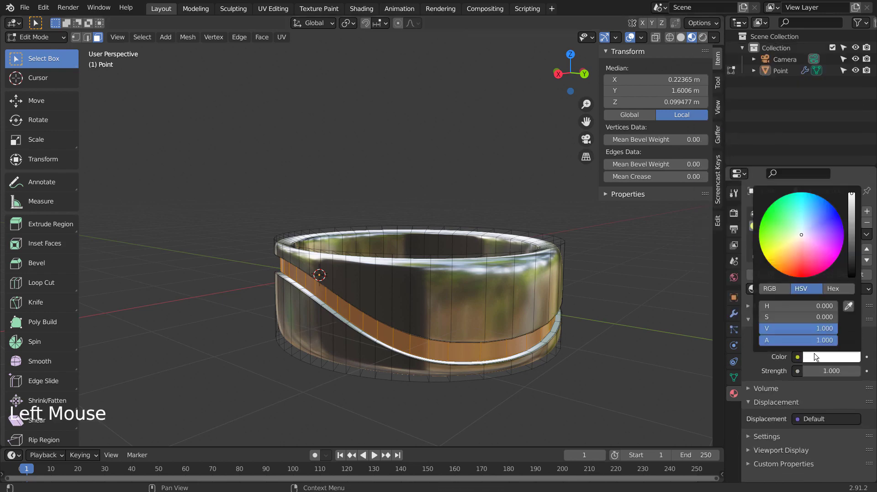
{"action": "left_click", "coordinate": [783, 253]}
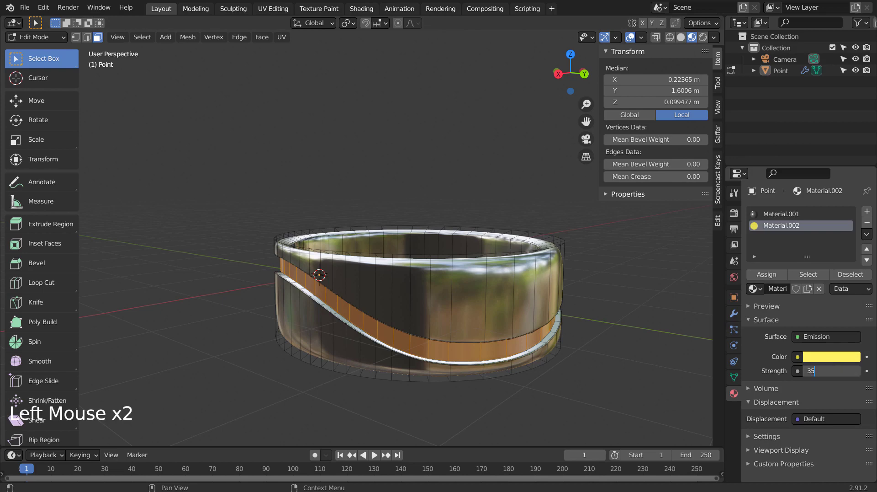
Switch the render engine to Eevee and enable Bloom
{"action": "left_click", "coordinate": [734, 213]}
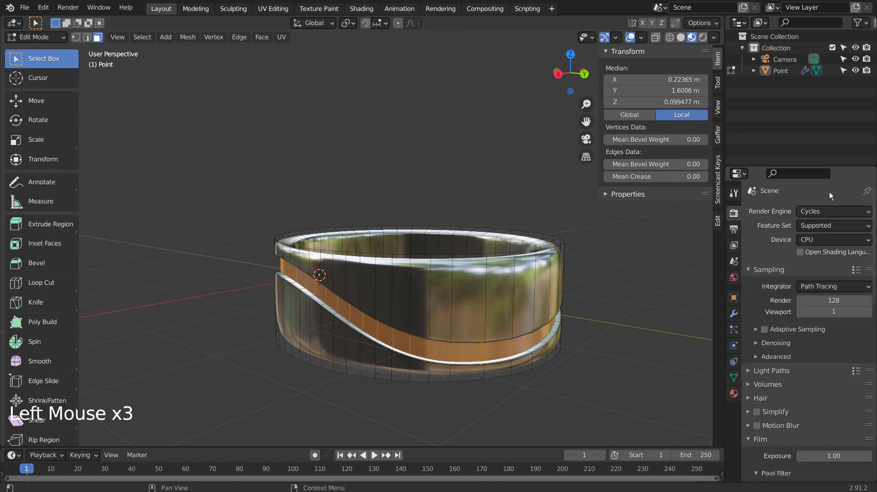
{"action": "left_click_drag", "start_coordinate": [830, 210], "coordinate": [823, 226]}
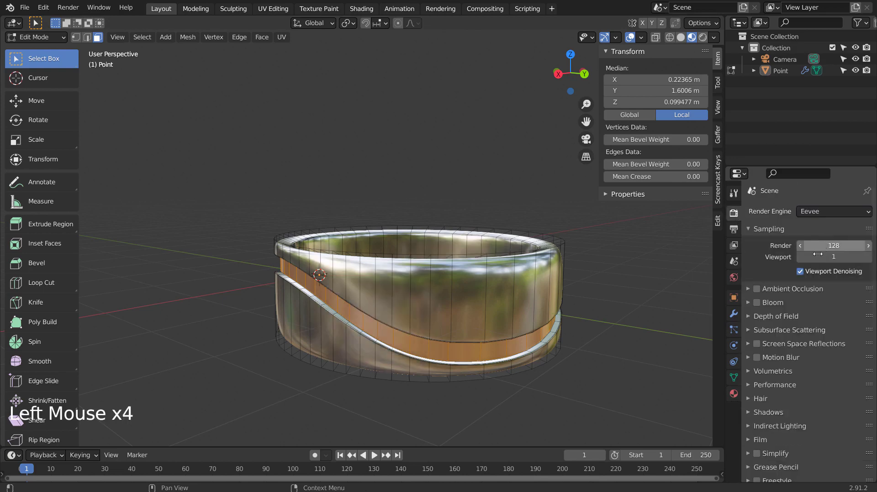
{"action": "left_click", "coordinate": [756, 302]}
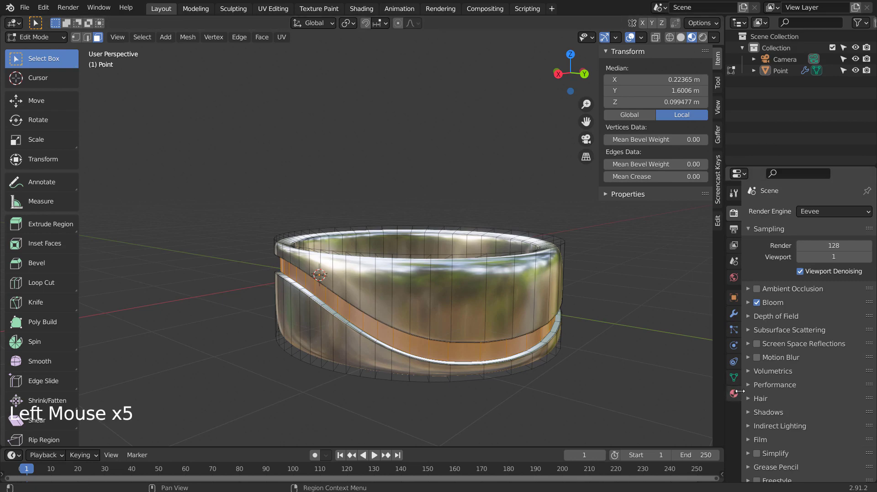
Assign Material.002 to the selected middle band and view the glowing ring in Object Mode
{"action": "left_click", "coordinate": [733, 393]}
{"action": "left_click", "coordinate": [775, 297]}
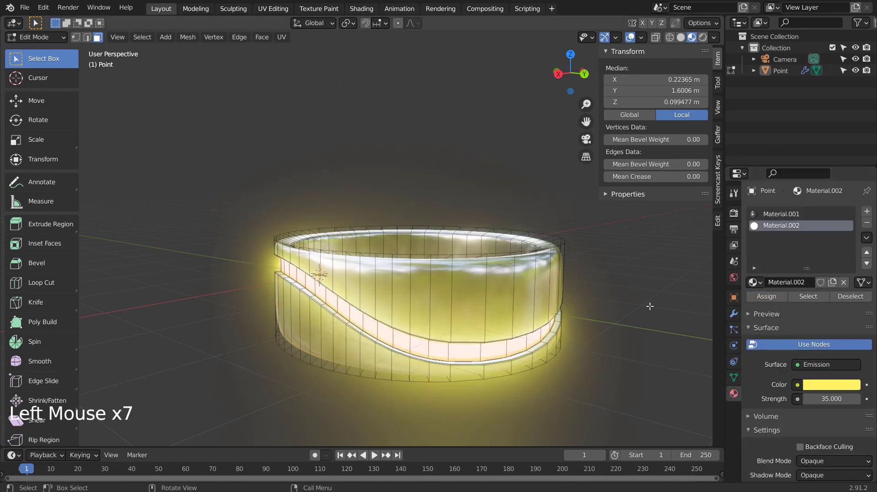
{"action": "key", "text": "Tab"}
{"action": "left_click", "coordinate": [635, 337]}
{"action": "middle_click", "coordinate": [635, 336]}
{"action": "middle_click_drag", "start_coordinate": [635, 337], "coordinate": [500, 355]}
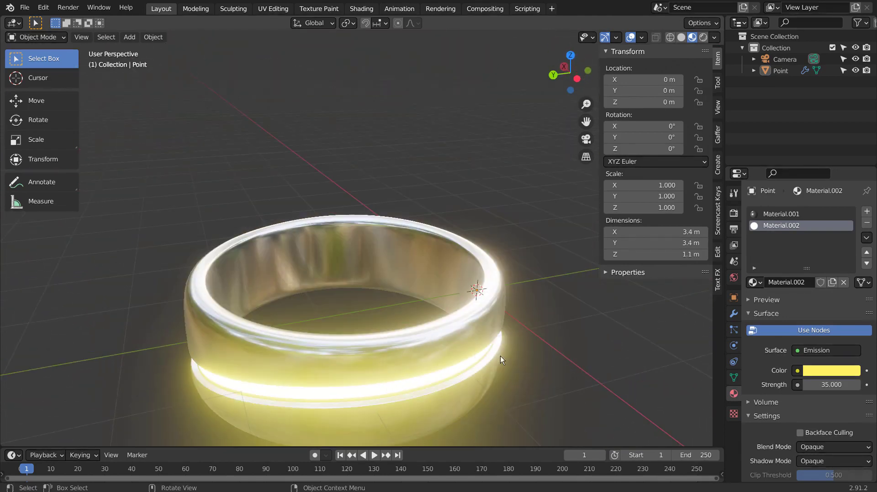
Set Material.002's emission strength to 15, then reselect the ring
{"action": "left_click", "coordinate": [831, 385]}
{"action": "key", "text": "BackSpace"}
{"action": "key", "text": "BackSpace"}
{"action": "key", "text": "BackSpace"}
{"action": "key", "text": "BackSpace"}
{"action": "type", "text": "15"}
{"action": "key", "text": "Return"}
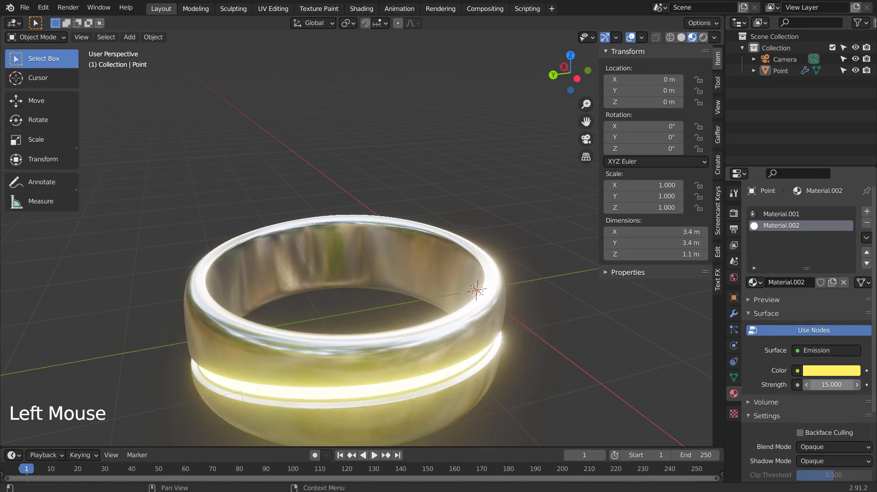
{"action": "middle_click_drag", "start_coordinate": [654, 354], "coordinate": [164, 339]}
{"action": "left_click", "coordinate": [537, 333]}
{"action": "scroll", "coordinate": [175, 337], "scroll_direction": "down", "scroll_amount": 4}
{"action": "middle_click_drag", "start_coordinate": [503, 332], "coordinate": [394, 322], "text": "shift"}
{"action": "left_click", "coordinate": [294, 263]}
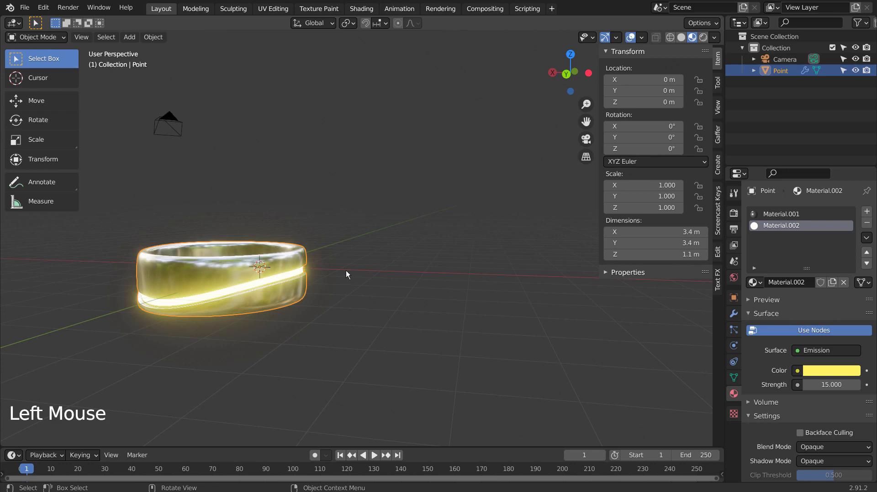
In front view, duplicate the ring as Point.001, tilt it about 28° and set it beside the original
{"action": "key", "text": "KP_1"}
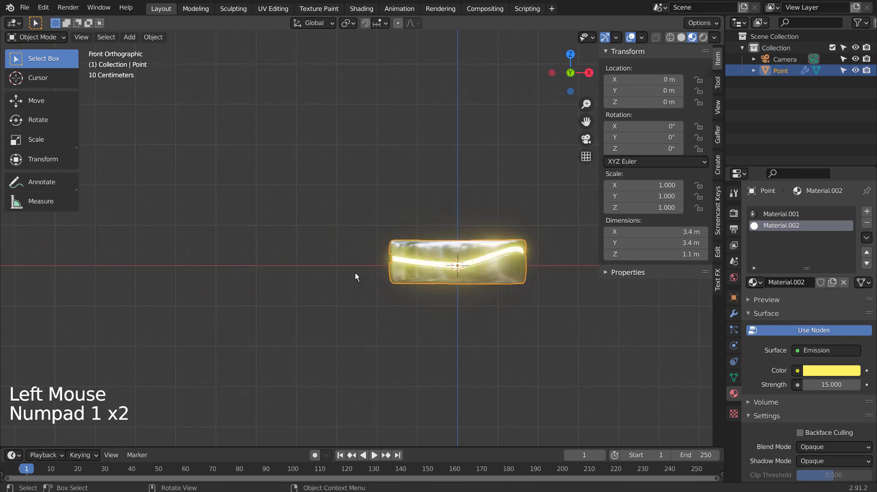
{"action": "key", "text": "shift+d"}
{"action": "left_click", "coordinate": [413, 228]}
{"action": "key", "text": "r"}
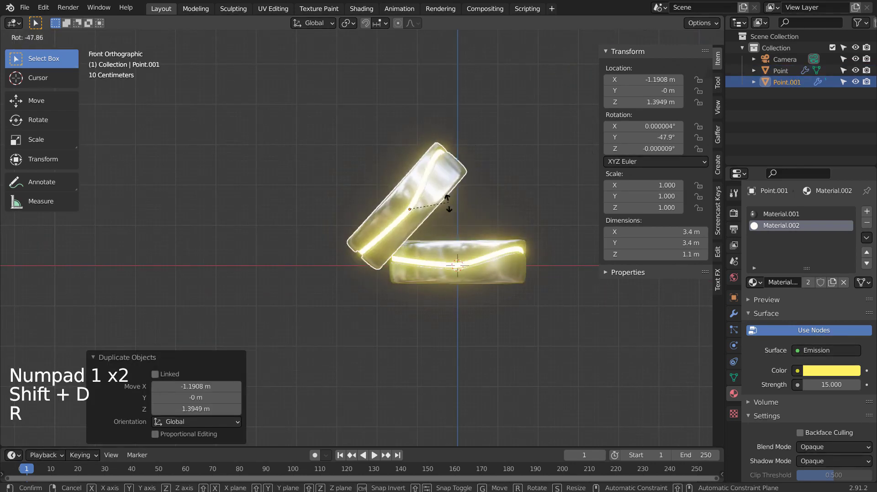
{"action": "left_click", "coordinate": [450, 215]}
{"action": "key", "text": "g"}
{"action": "left_click", "coordinate": [393, 239]}
{"action": "key", "text": "r"}
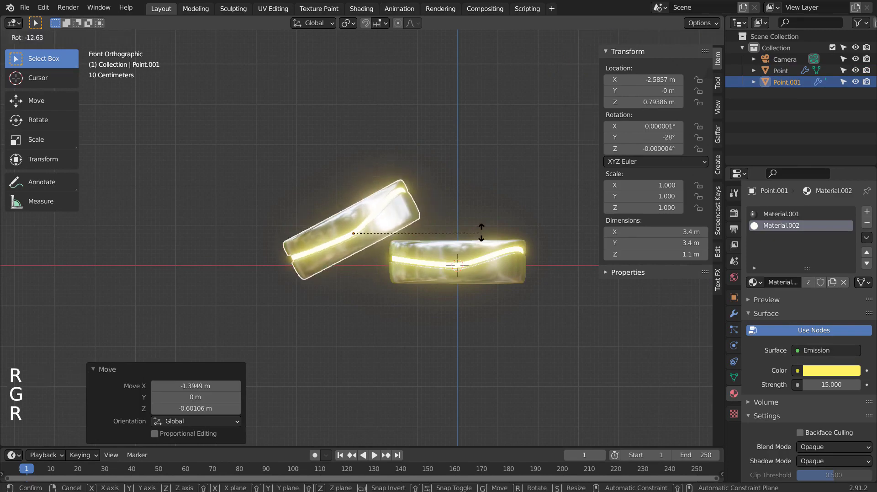